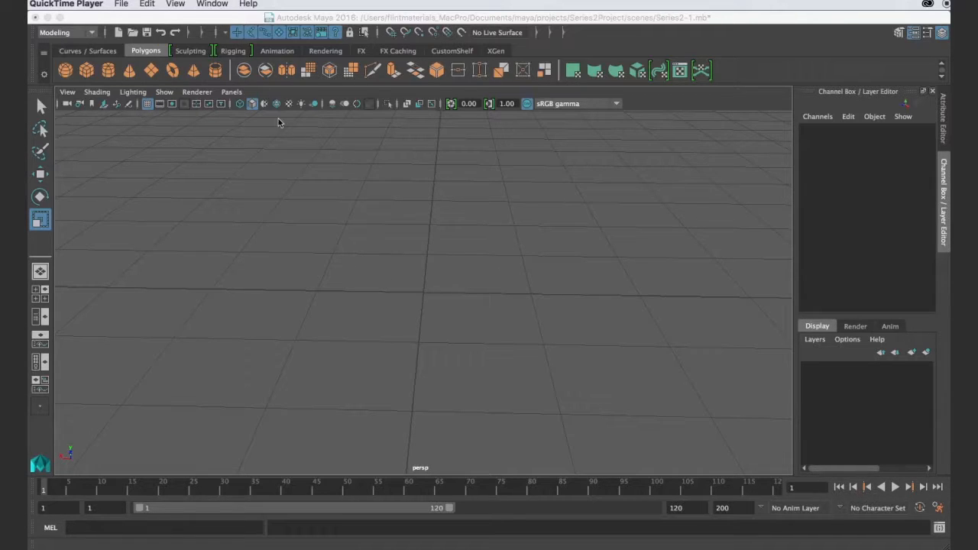
- Create a default polygon cube at the centre of the grid
{"action": "left_click", "coordinate": [171, 17]}
{"action": "left_click", "coordinate": [129, 5]}
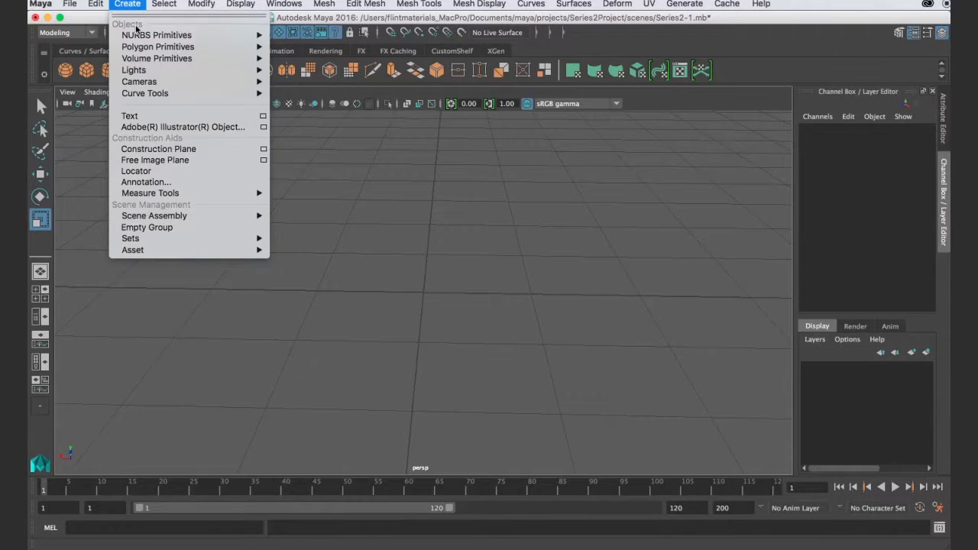
{"action": "mouse_move", "coordinate": [183, 47]}
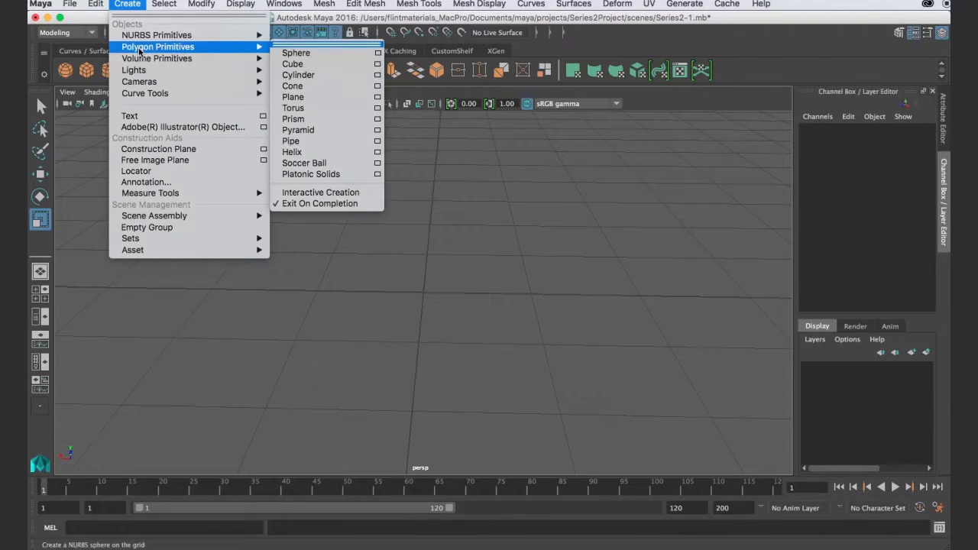
{"action": "left_click", "coordinate": [312, 68]}
{"action": "left_click_drag", "start_coordinate": [493, 369], "coordinate": [484, 350], "text": "alt"}
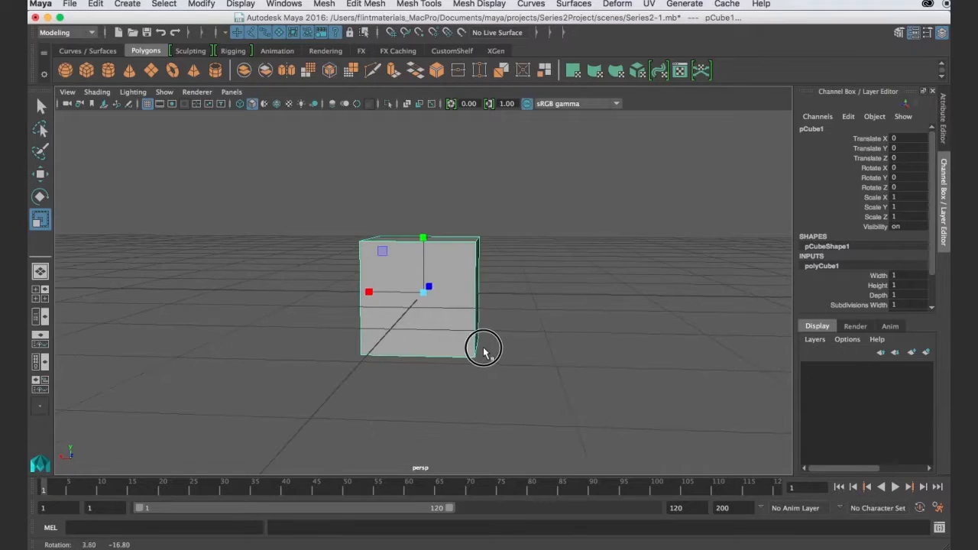
- Try rotating the cube about 18.6° around its Y axis and scaling it uniformly from its centre, and undo both changes
{"action": "key", "text": "w"}
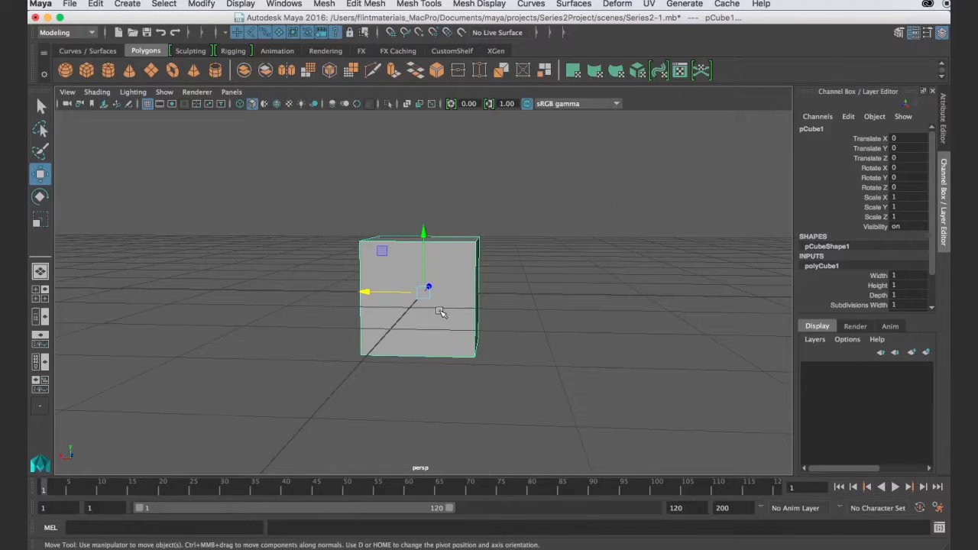
{"action": "key", "text": "e"}
{"action": "left_click_drag", "start_coordinate": [450, 354], "coordinate": [477, 357], "text": "alt"}
{"action": "left_click_drag", "start_coordinate": [417, 310], "coordinate": [476, 306]}
{"action": "key", "text": "w"}
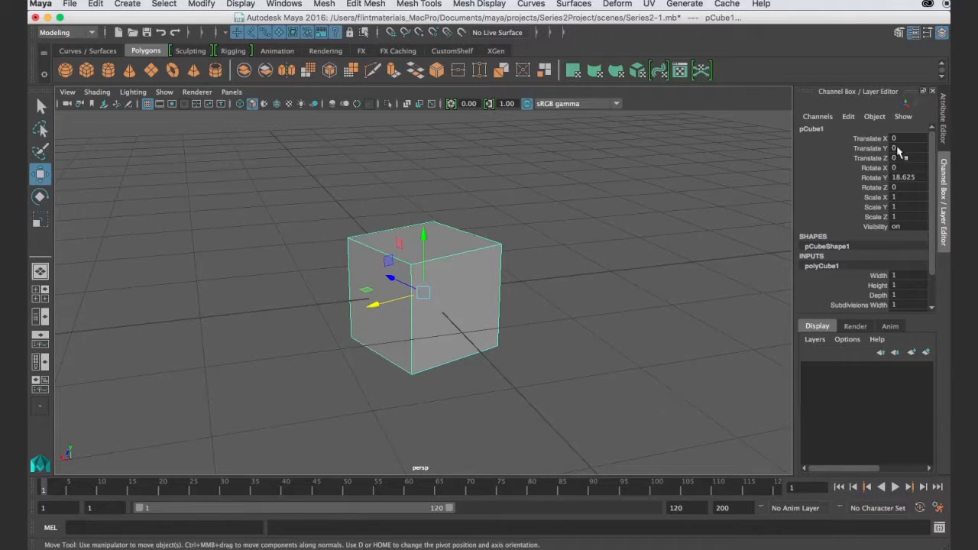
{"action": "mouse_move", "coordinate": [578, 396]}
{"action": "left_mouse_down", "text": "alt"}
{"action": "mouse_move", "coordinate": [535, 395]}
{"action": "mouse_move", "coordinate": [561, 396]}
{"action": "left_mouse_up", "text": "alt"}
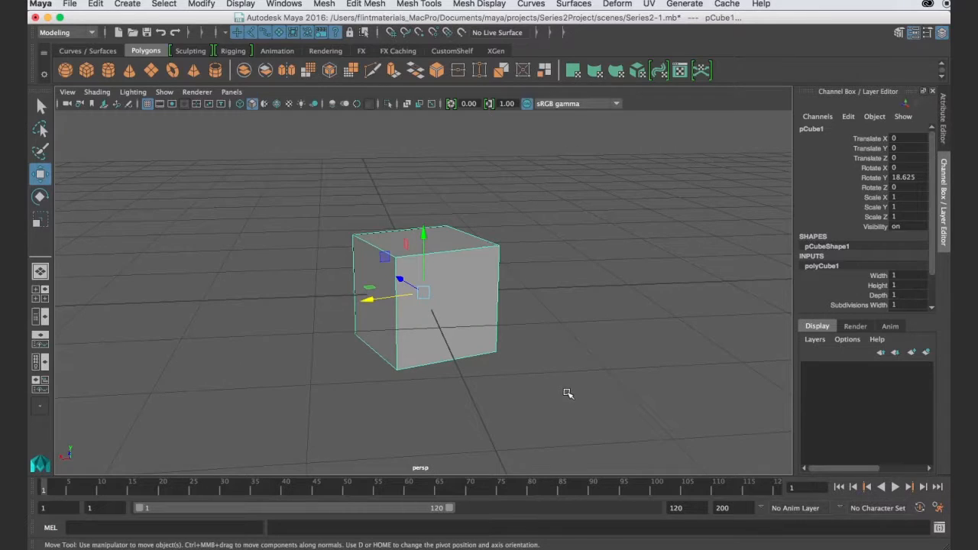
{"action": "key", "text": "z"}
{"action": "key", "text": "z"}
{"action": "key", "text": "r"}
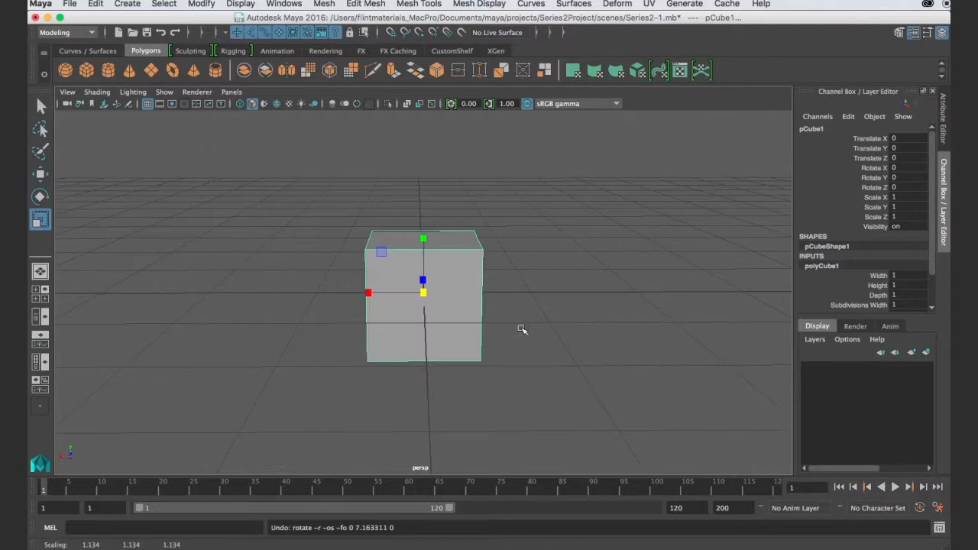
{"action": "mouse_move", "coordinate": [507, 348]}
{"action": "left_mouse_down", "text": "alt"}
{"action": "mouse_move", "coordinate": [572, 356]}
{"action": "mouse_move", "coordinate": [514, 361]}
{"action": "left_mouse_up", "text": "alt"}
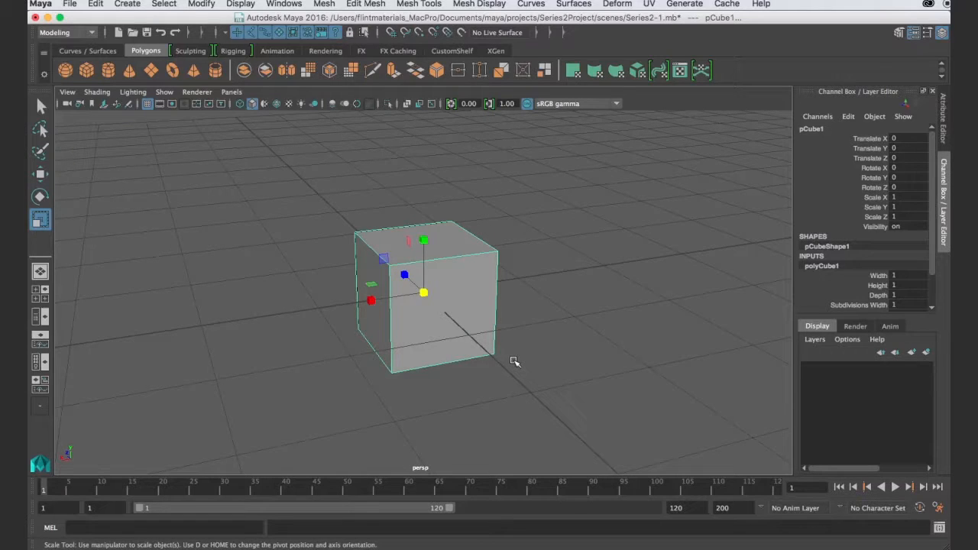
- Edit the cube's pivot and move it about 1.14 cm along X, outside the cube
{"action": "key", "text": "d"}
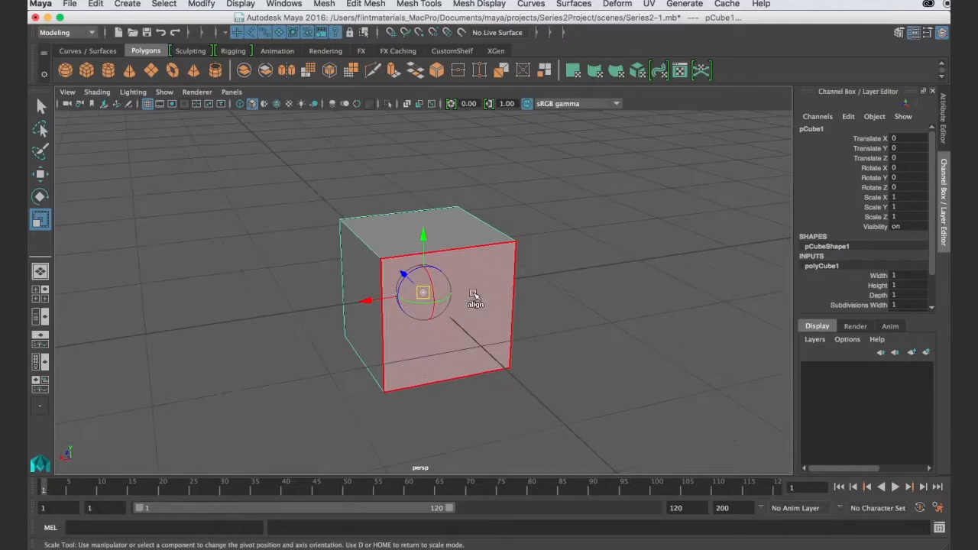
{"action": "left_click_drag", "start_coordinate": [443, 356], "coordinate": [238, 310], "text": "alt"}
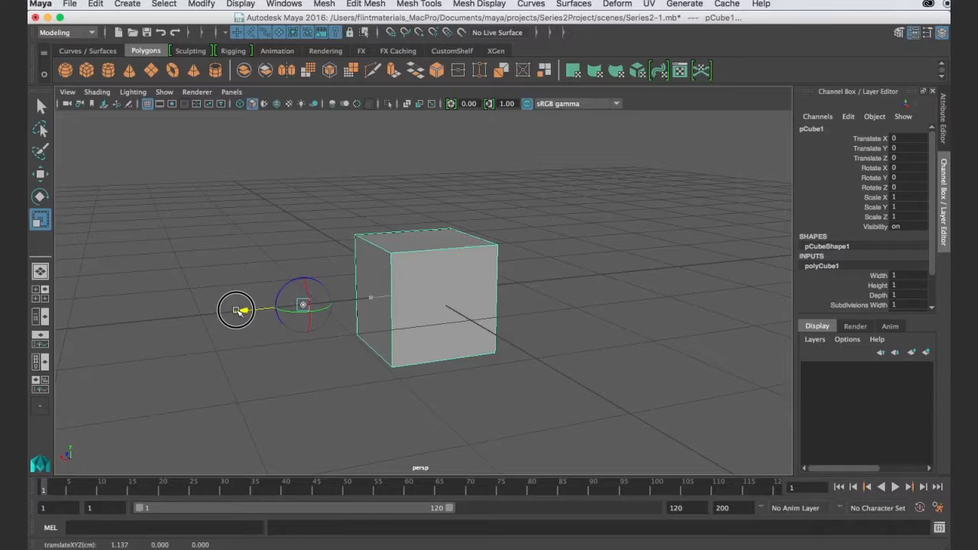
{"action": "left_click_drag", "start_coordinate": [367, 342], "coordinate": [445, 366], "text": "alt"}
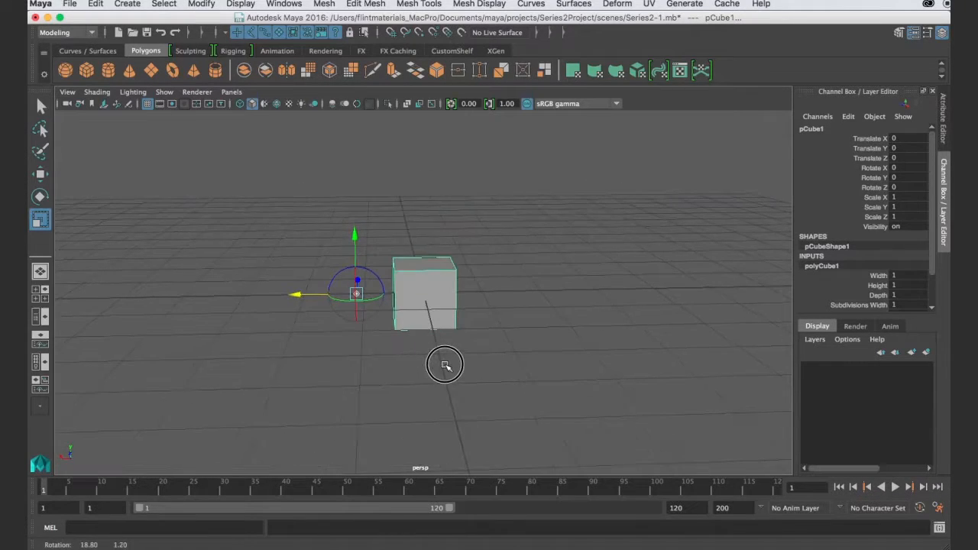
{"action": "scroll", "coordinate": [369, 295], "scroll_direction": "up", "scroll_amount": 2}
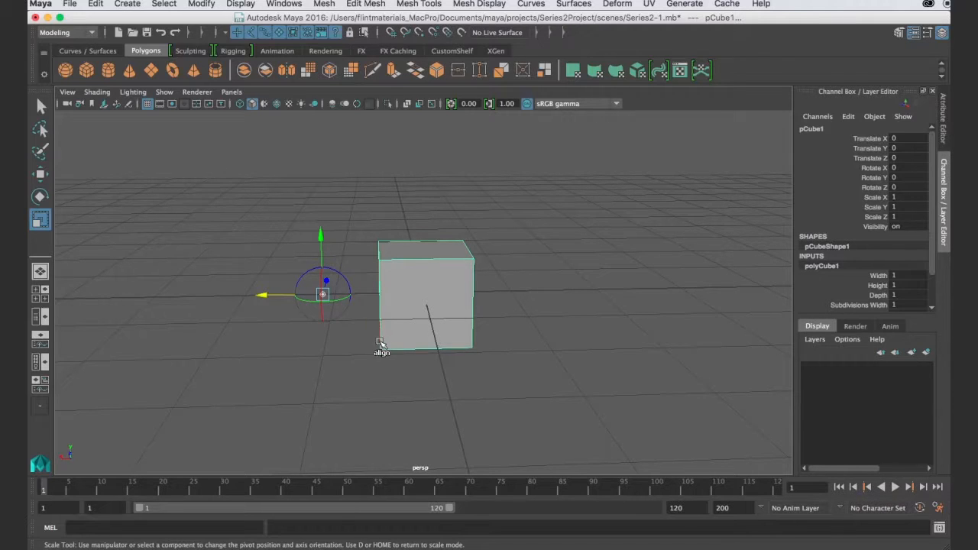
- Try rotating the cube around Y and scaling it to about 1.8 from the offset pivot, and undo everything including the pivot move
{"action": "key", "text": "e"}
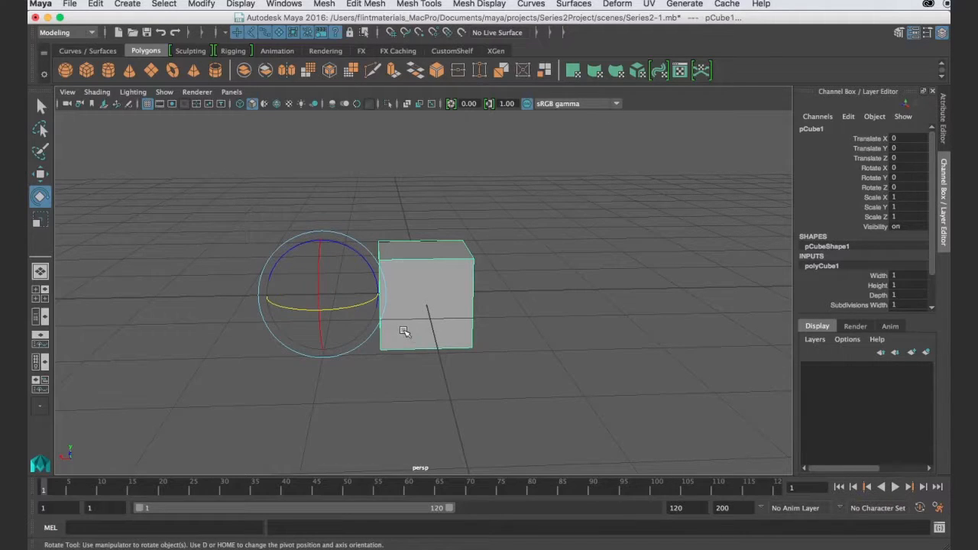
{"action": "left_click_drag", "start_coordinate": [355, 309], "coordinate": [461, 349]}
{"action": "key", "text": "r"}
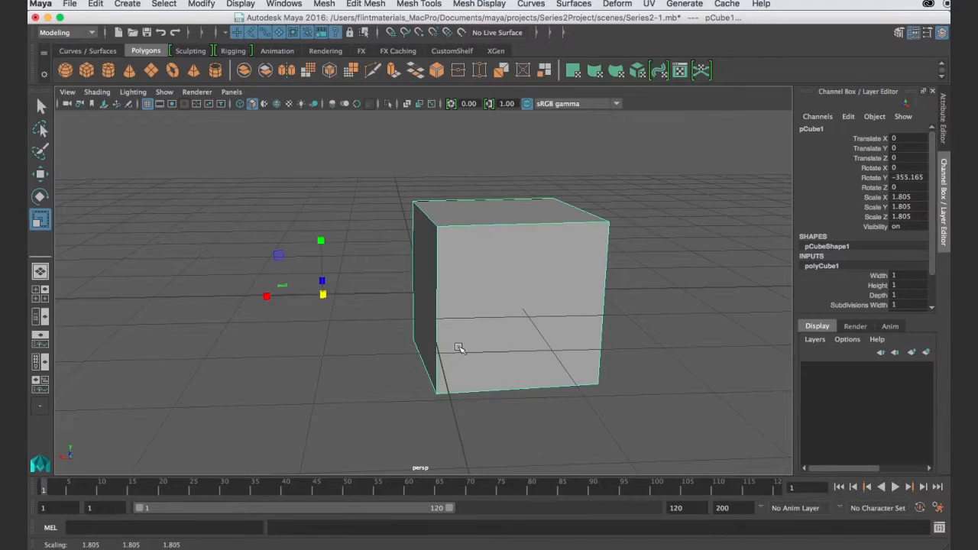
{"action": "key", "text": "z"}
{"action": "key", "text": "z"}
{"action": "key", "text": "z"}
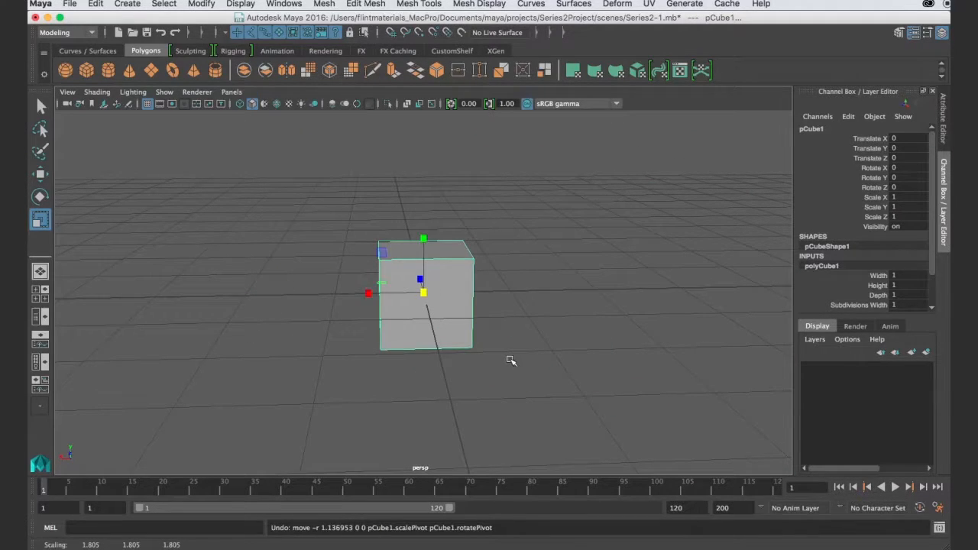
- Edit the cube's pivot again and move it 0.5 cm along X onto the cube's side face using curve snapping
{"action": "left_click_drag", "start_coordinate": [533, 344], "coordinate": [428, 423], "text": "alt"}
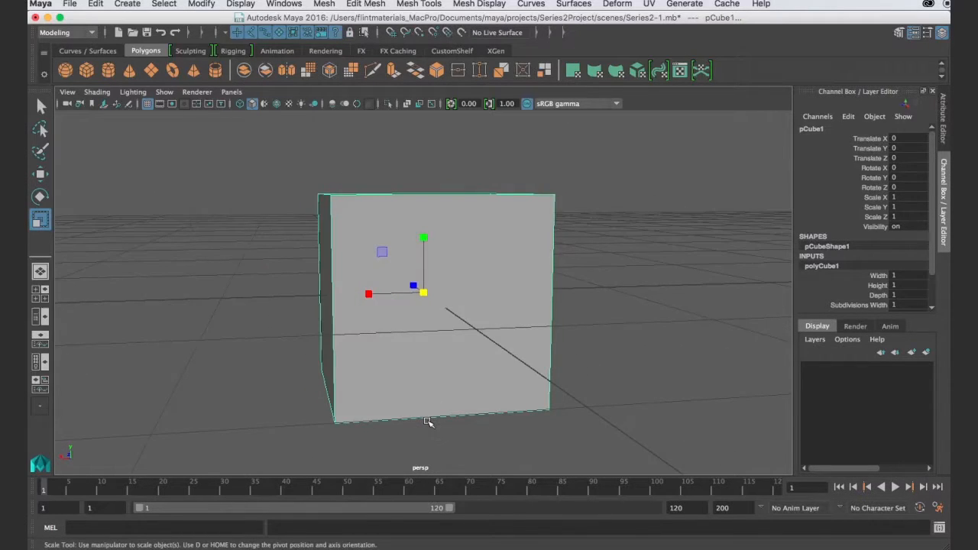
{"action": "key", "text": "d"}
{"action": "left_click_drag", "start_coordinate": [443, 338], "coordinate": [448, 360], "text": "alt"}
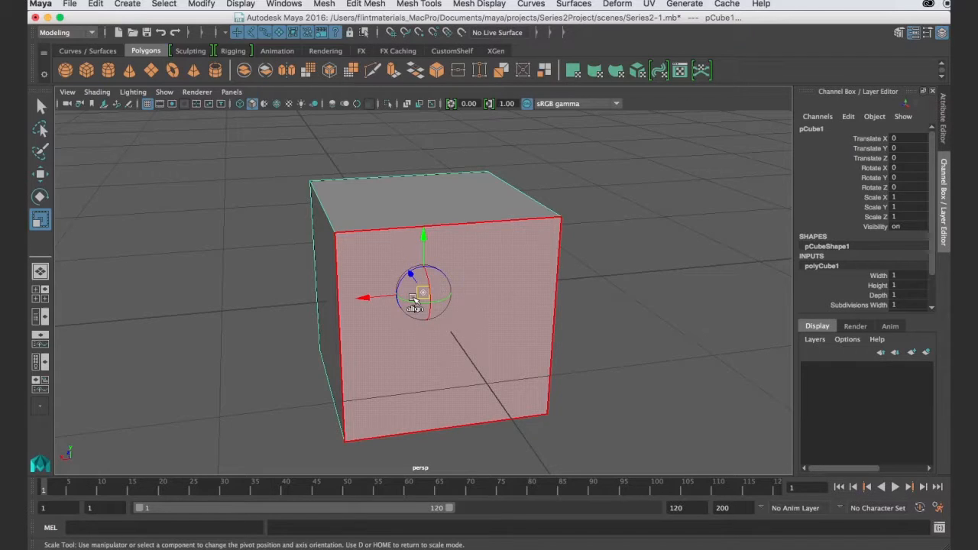
{"action": "scroll", "coordinate": [413, 299], "scroll_direction": "down", "scroll_amount": 2}
{"action": "left_click_drag", "start_coordinate": [393, 299], "coordinate": [423, 292]}
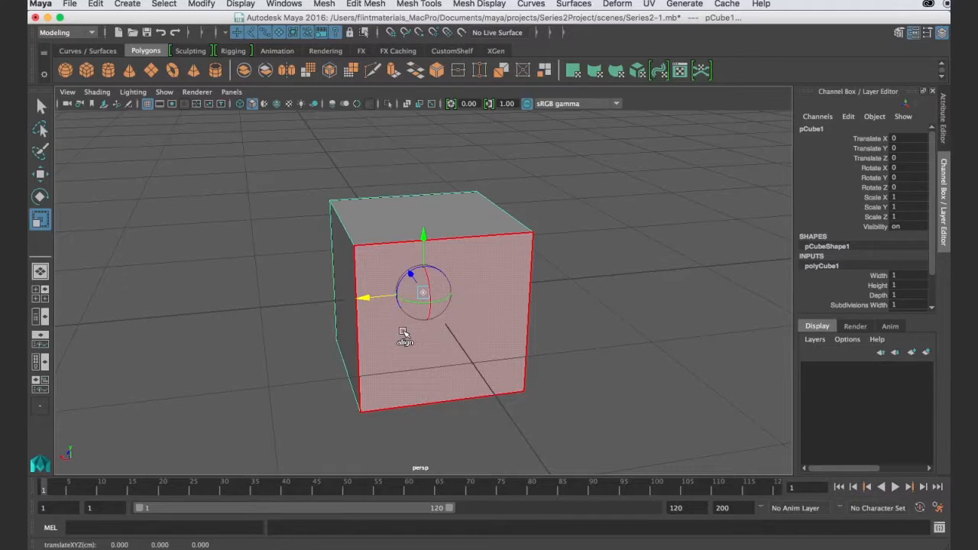
{"action": "key", "text": "c"}
{"action": "mouse_move", "coordinate": [358, 297]}
{"action": "left_mouse_down"}
{"action": "mouse_move", "coordinate": [331, 298]}
{"action": "mouse_move", "coordinate": [375, 300]}
{"action": "left_mouse_up"}
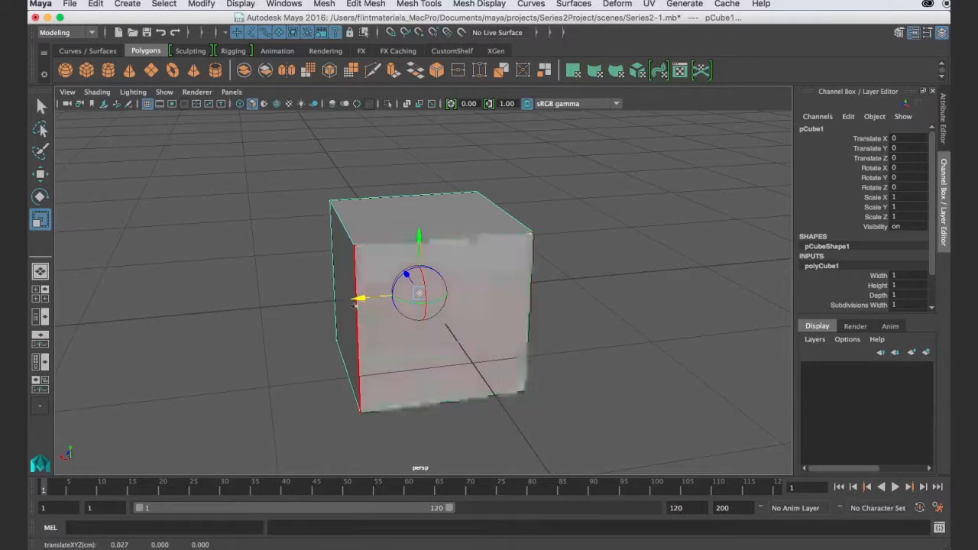
{"action": "left_click_drag", "start_coordinate": [361, 298], "coordinate": [372, 298]}
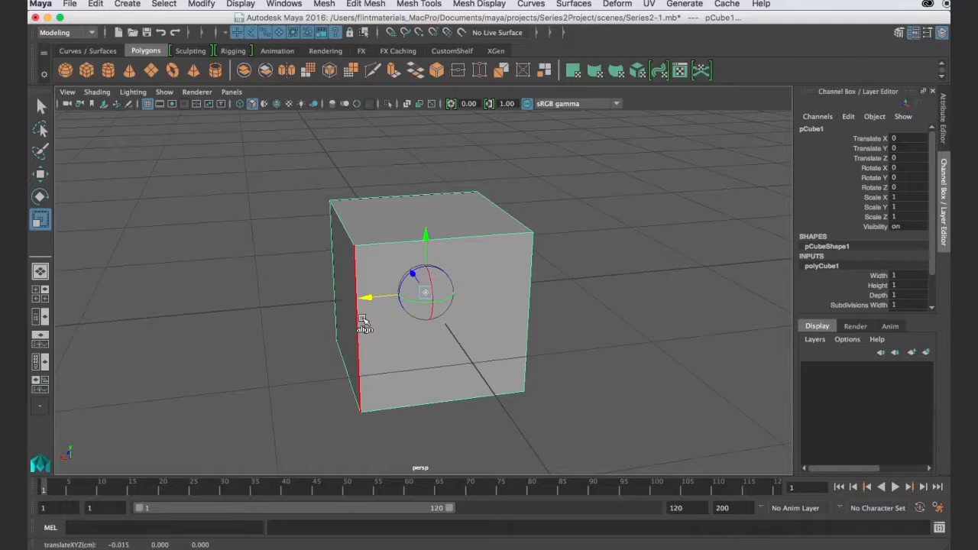
{"action": "left_click_drag", "start_coordinate": [367, 298], "coordinate": [312, 305]}
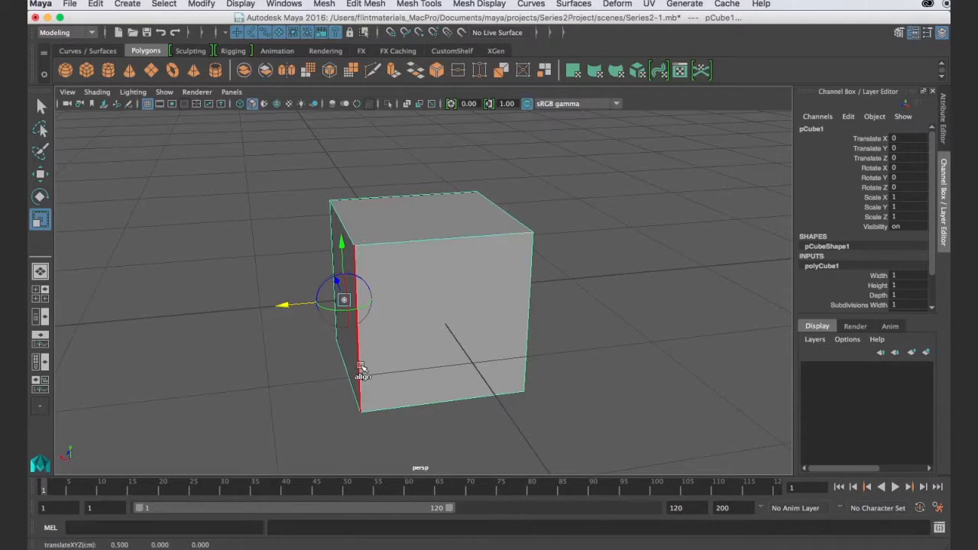
- In the front view, snap the pivot vertically to the cube's lower corner vertex, 0.5 cm down in Y
{"action": "key", "text": "space"}
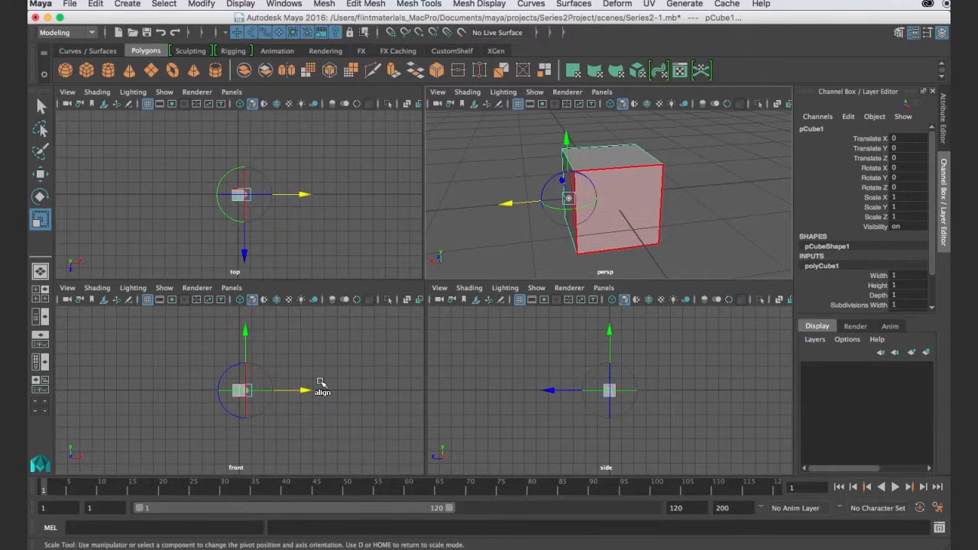
{"action": "key", "text": "space"}
{"action": "scroll", "coordinate": [454, 323], "scroll_direction": "up", "scroll_amount": 10}
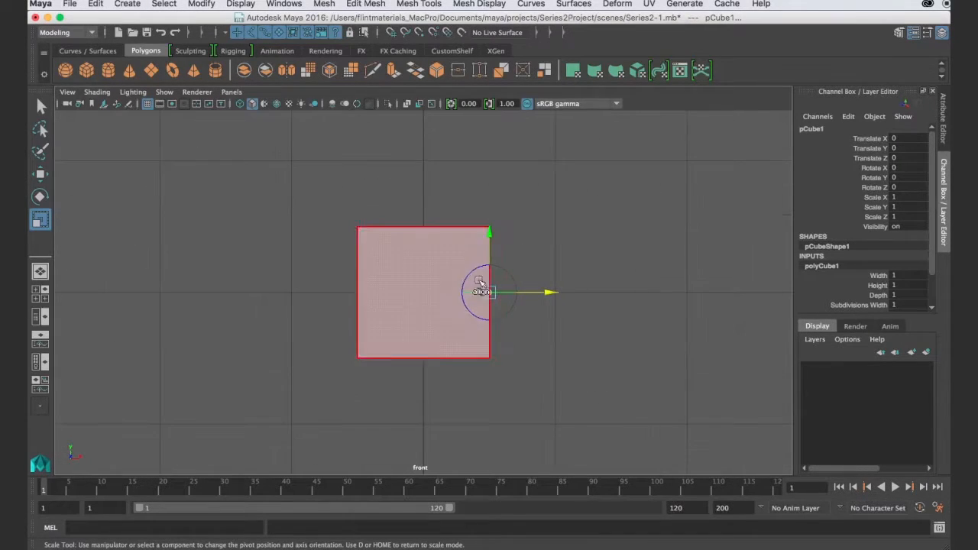
{"action": "key", "text": "v"}
{"action": "left_click_drag", "start_coordinate": [497, 236], "coordinate": [493, 382]}
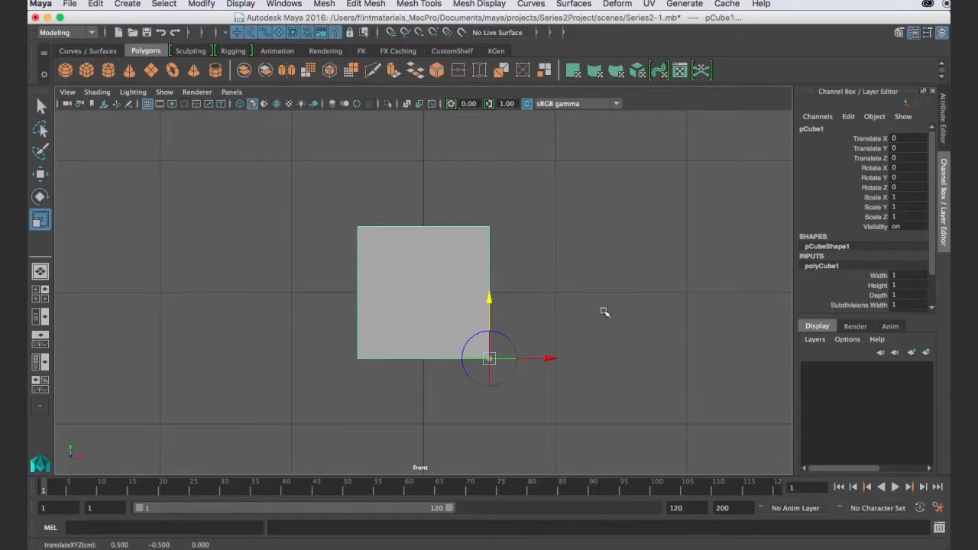
- In the side view, snap the pivot along Z to the cube's lower front corner vertex
{"action": "key", "text": "space"}
{"action": "key", "text": "space"}
{"action": "scroll", "coordinate": [515, 330], "scroll_direction": "up", "scroll_amount": 5}
{"action": "key", "text": "v"}
{"action": "left_click_drag", "start_coordinate": [443, 344], "coordinate": [390, 330]}
- Return to the perspective view, finish pivot editing and scale the cube uniformly from its lower corner pivot
{"action": "key", "text": "space"}
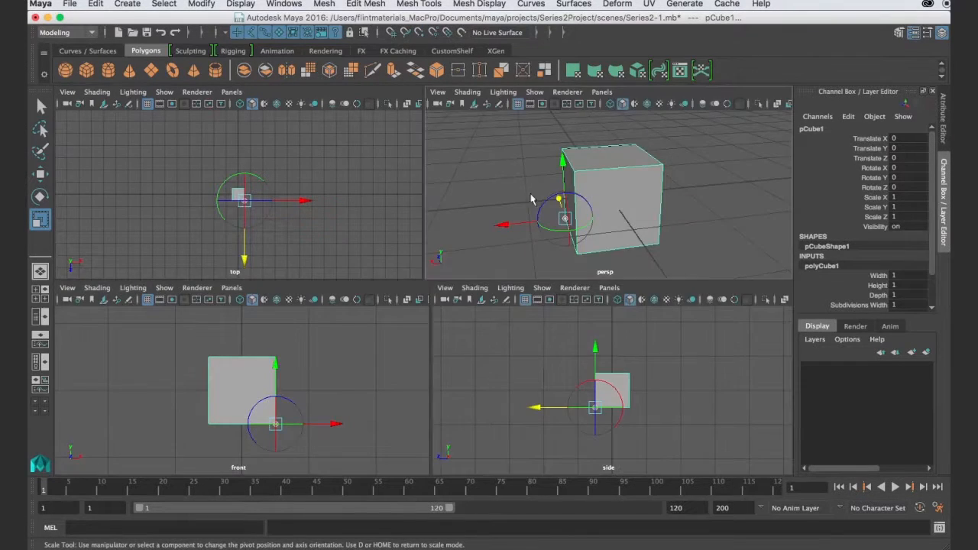
{"action": "key", "text": "space"}
{"action": "left_click_drag", "start_coordinate": [432, 362], "coordinate": [496, 361], "text": "alt"}
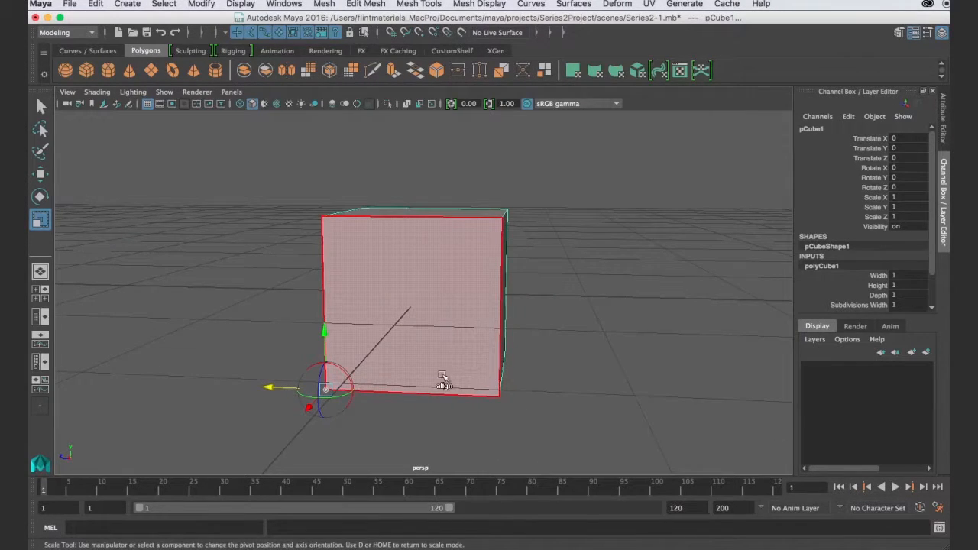
{"action": "key", "text": "d"}
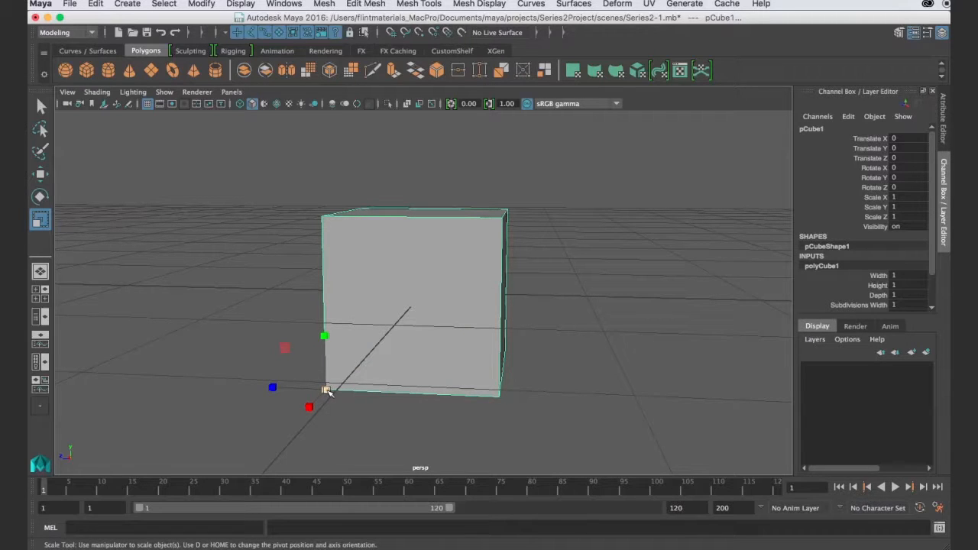
{"action": "left_click_drag", "start_coordinate": [326, 391], "coordinate": [392, 420]}
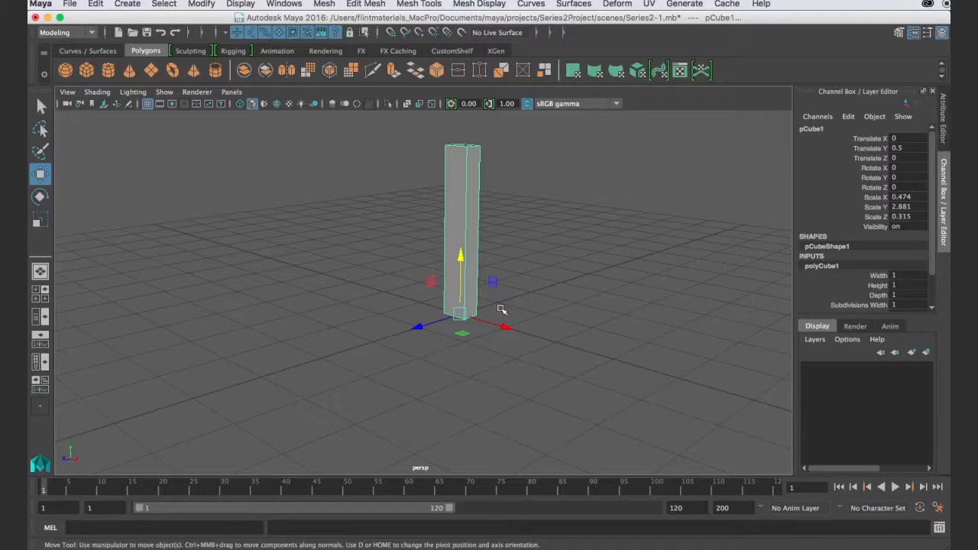
- Show the four-view layout, return to the single perspective view, and switch to the Persp/Outliner layout
{"action": "left_click", "coordinate": [44, 277]}
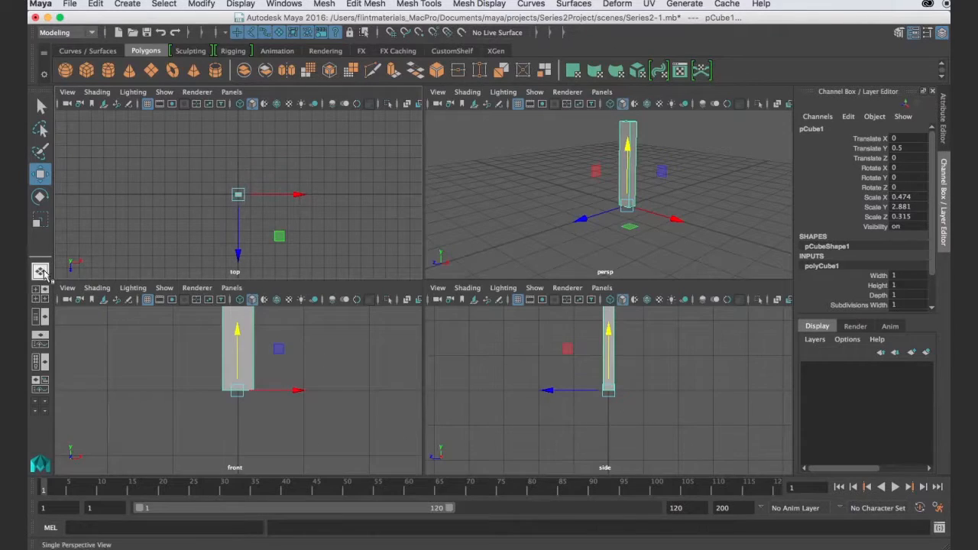
{"action": "left_click", "coordinate": [46, 280]}
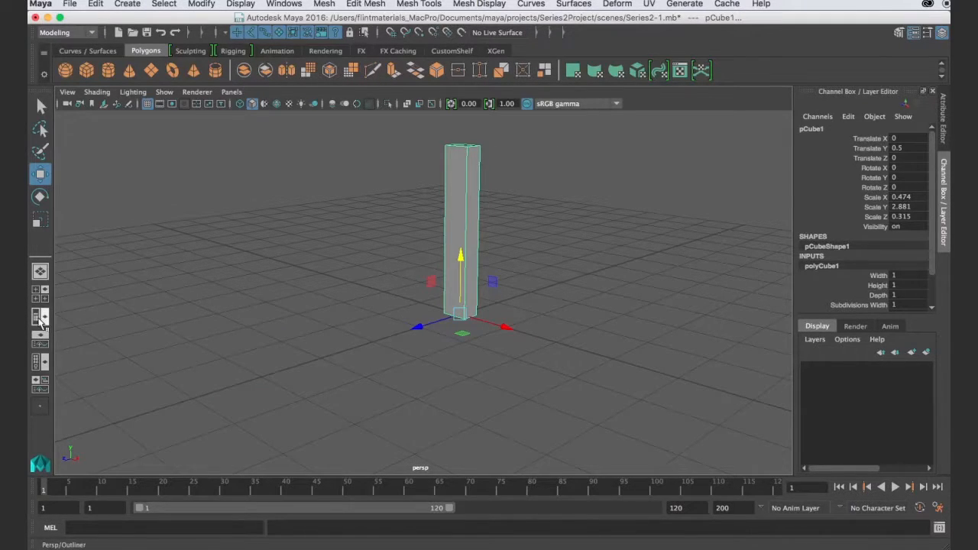
{"action": "left_click", "coordinate": [42, 318]}
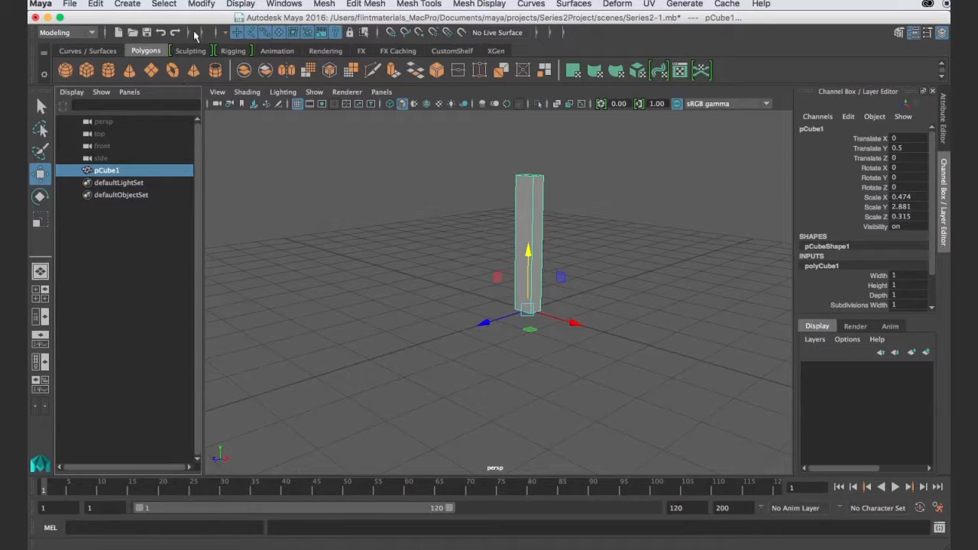
- Open the Outliner as a separate window, close it, and restore the Persp/Outliner layout
{"action": "left_click", "coordinate": [283, 4]}
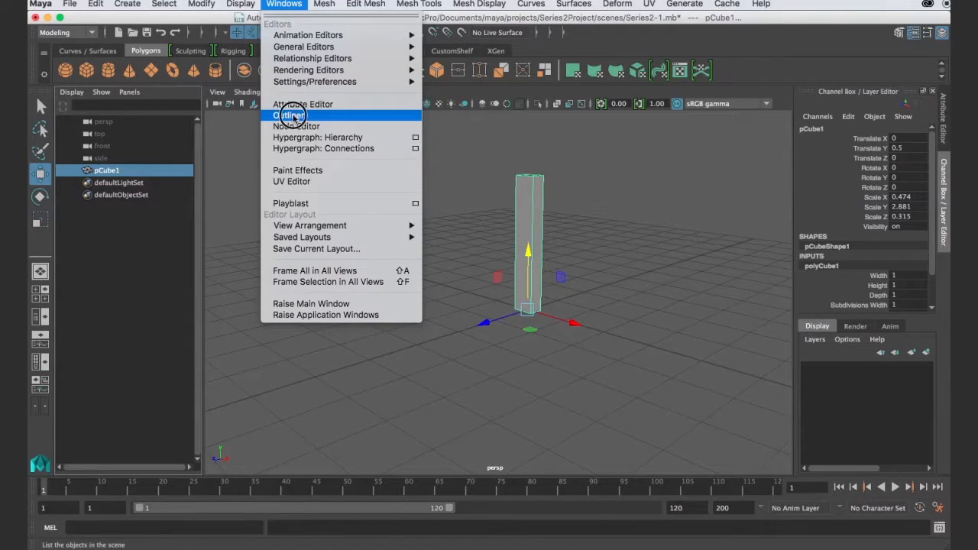
{"action": "left_click", "coordinate": [298, 118]}
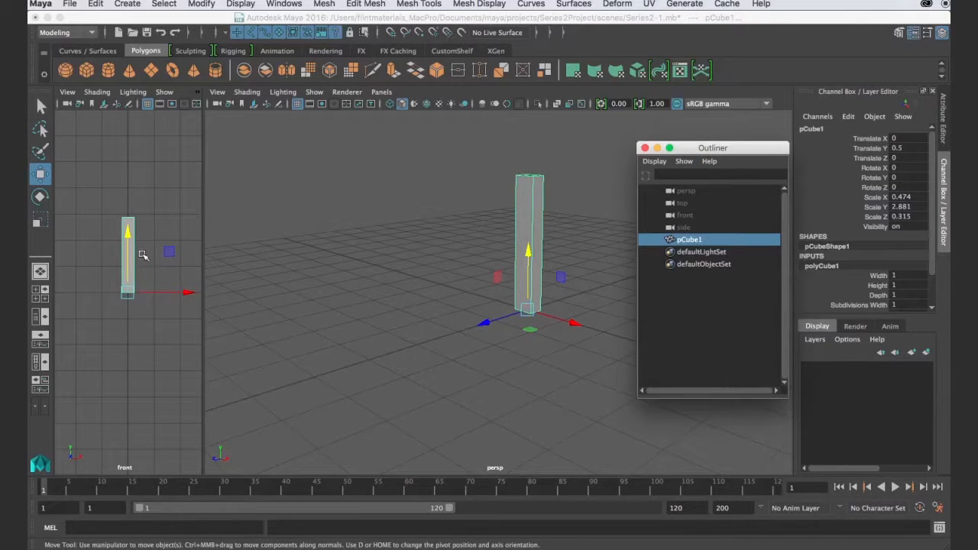
{"action": "left_click", "coordinate": [644, 148]}
{"action": "left_click", "coordinate": [38, 318]}
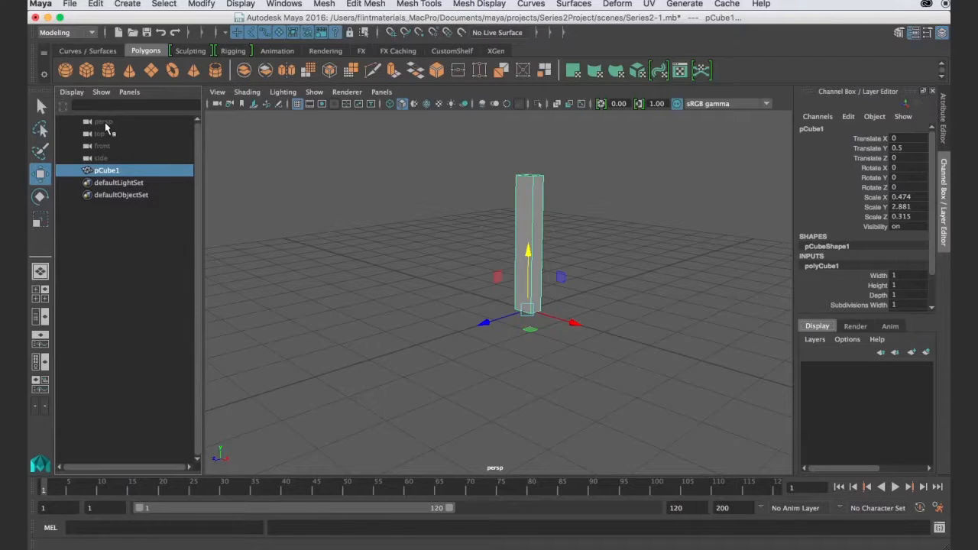
- Select the persp, top, front and side cameras one after another in the Outliner
{"action": "left_click", "coordinate": [106, 123]}
{"action": "left_click", "coordinate": [102, 134]}
{"action": "left_click", "coordinate": [103, 146]}
{"action": "left_click", "coordinate": [104, 158]}
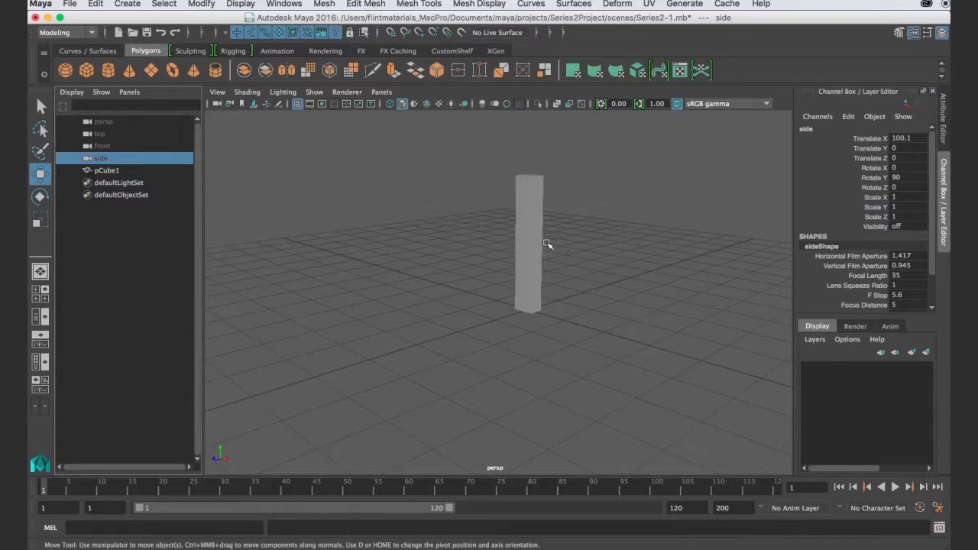
- Select the polygon cube and rename it myTallCube in the Outliner
{"action": "left_click", "coordinate": [527, 215]}
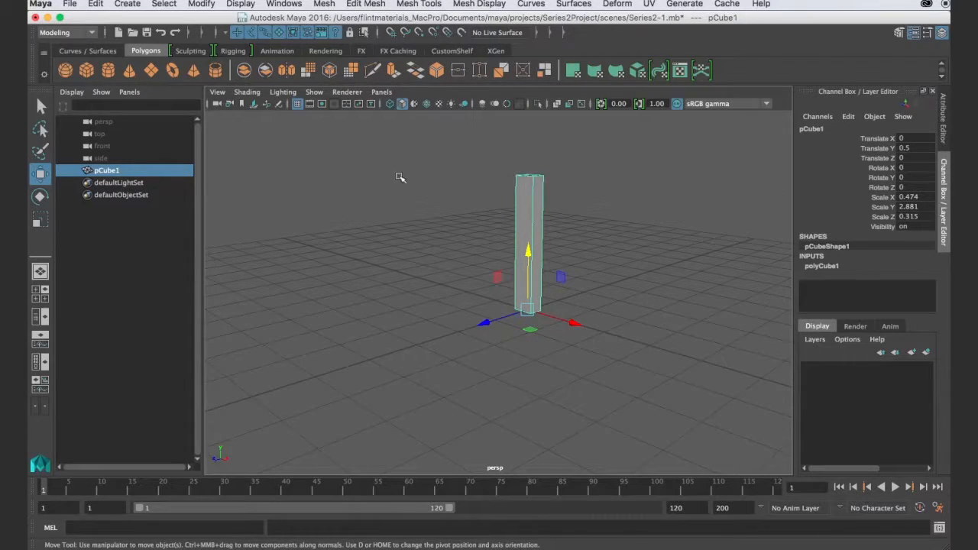
{"action": "left_click", "coordinate": [108, 172]}
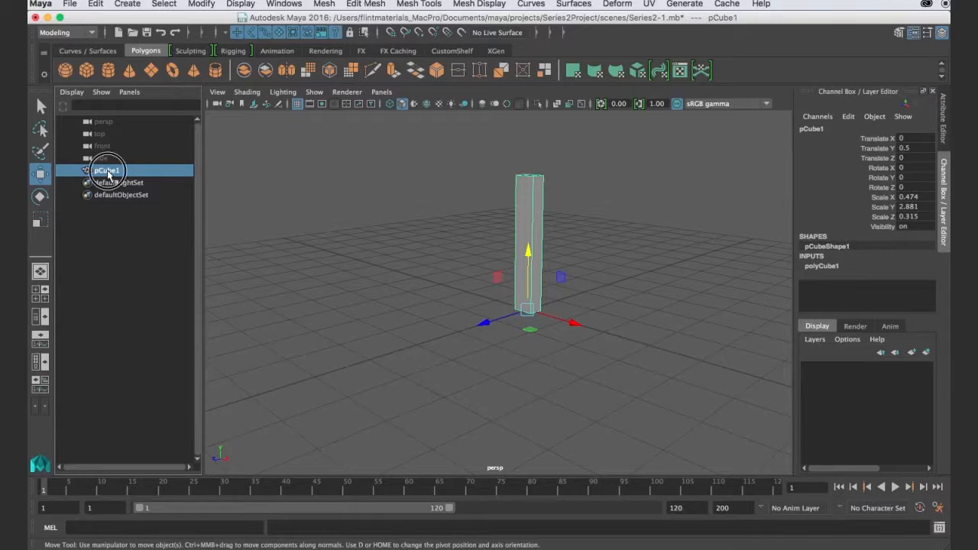
{"action": "double_click", "coordinate": [108, 171]}
{"action": "type", "text": "my"}
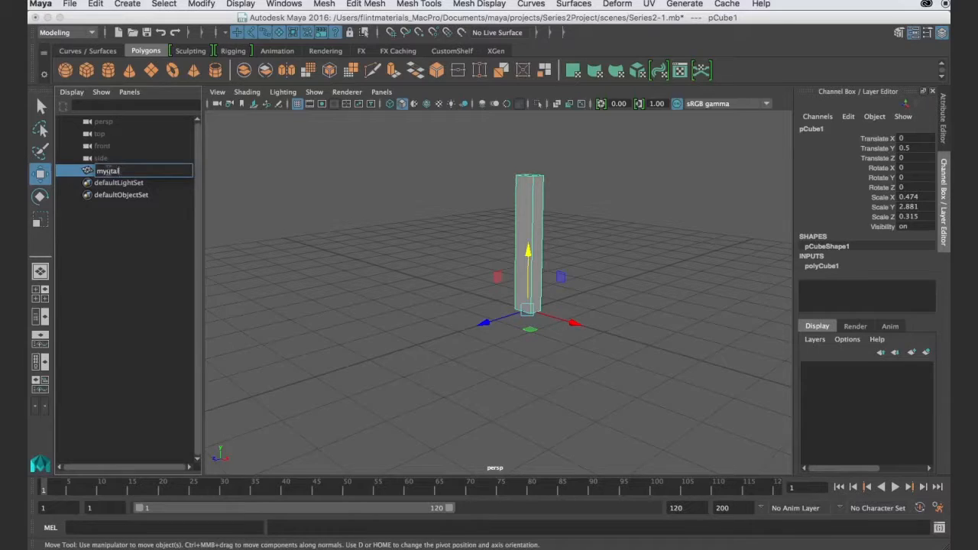
{"action": "type", "text": "TallCube"}
{"action": "key", "text": "Return"}
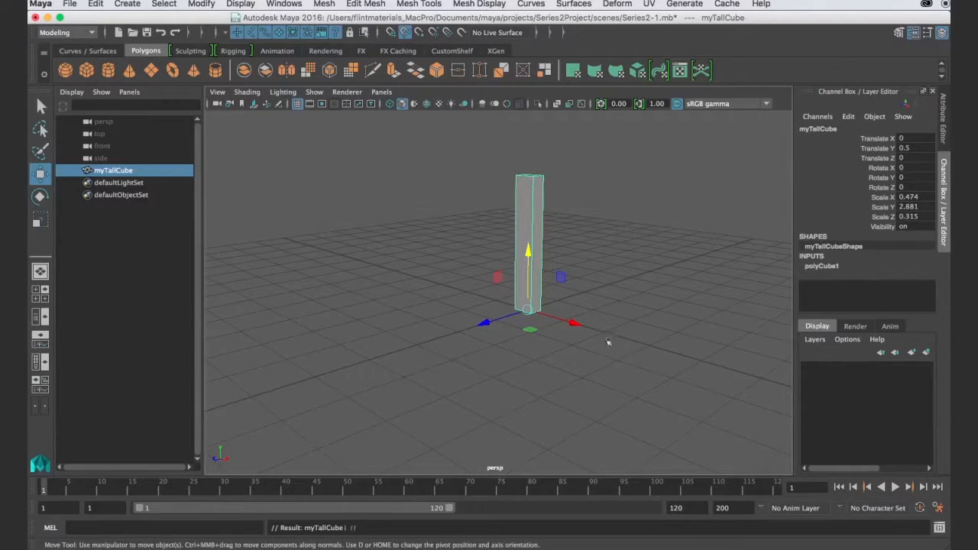
- Duplicate myTallCube and move the copy along X to about -1.78
{"action": "key", "text": "ctrl+d"}
{"action": "left_click_drag", "start_coordinate": [575, 323], "coordinate": [517, 307]}
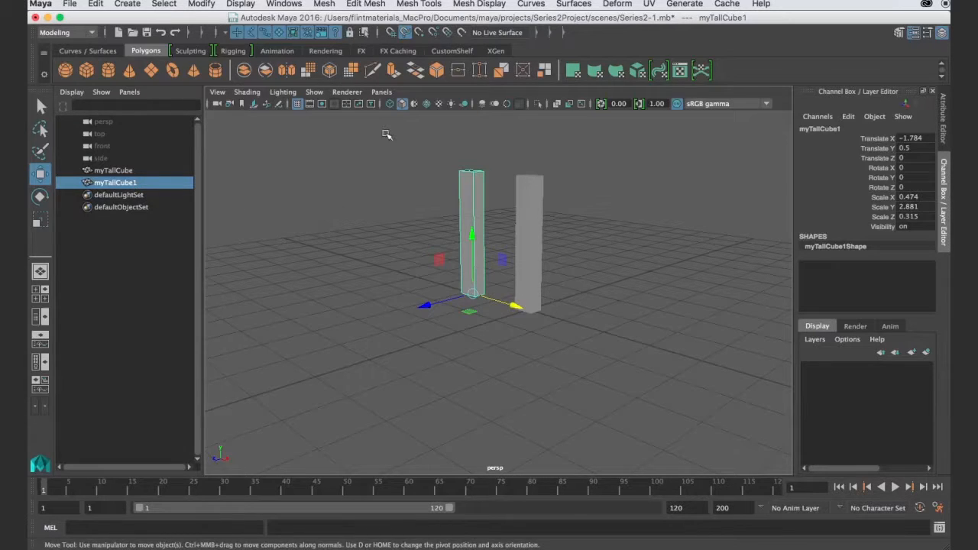
- Create a polygon pipe, move it along Z to about 2.96 and rename it flatDonut
{"action": "left_click", "coordinate": [221, 76]}
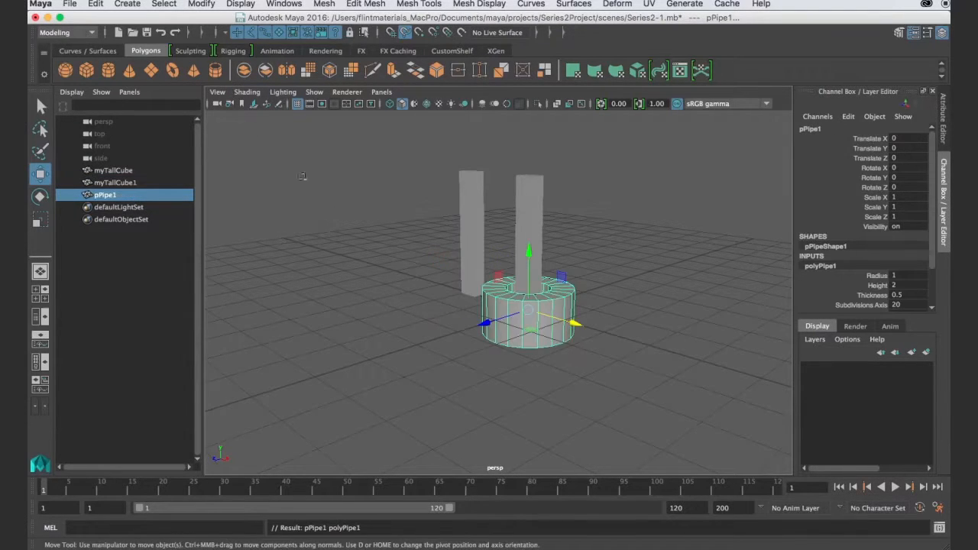
{"action": "left_click_drag", "start_coordinate": [489, 321], "coordinate": [359, 369]}
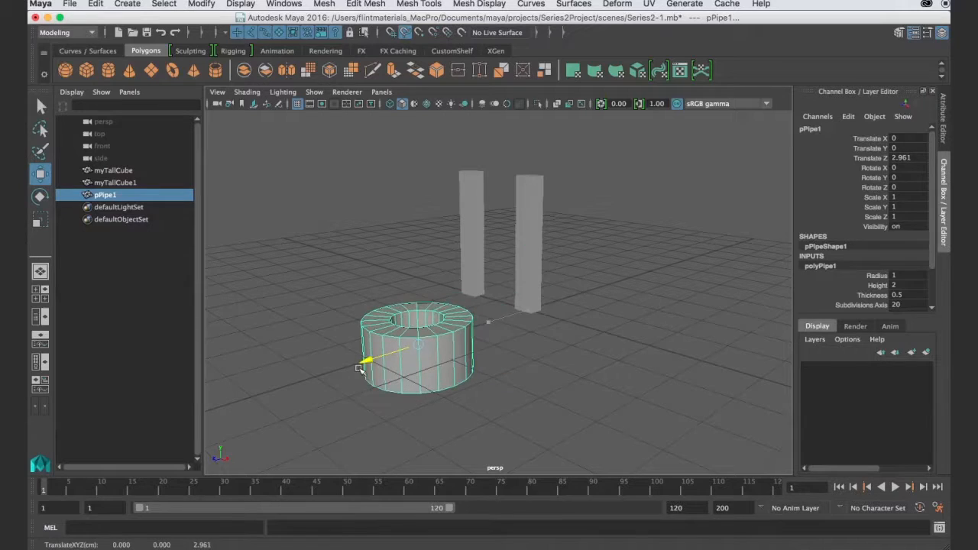
{"action": "double_click", "coordinate": [102, 196]}
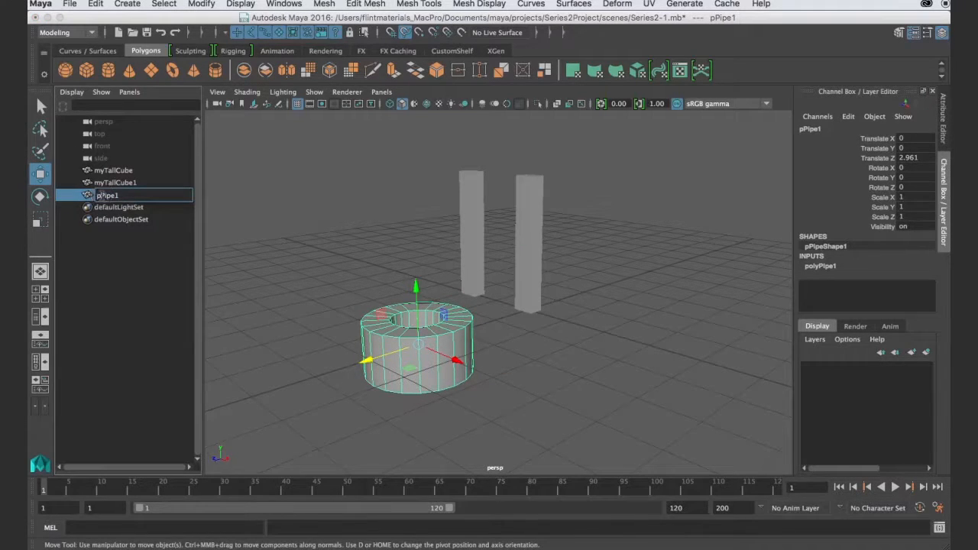
{"action": "type", "text": "my"}
{"action": "key", "text": "BackSpace"}
{"action": "key", "text": "BackSpace"}
{"action": "type", "text": "flatDonut"}
{"action": "key", "text": "Return"}
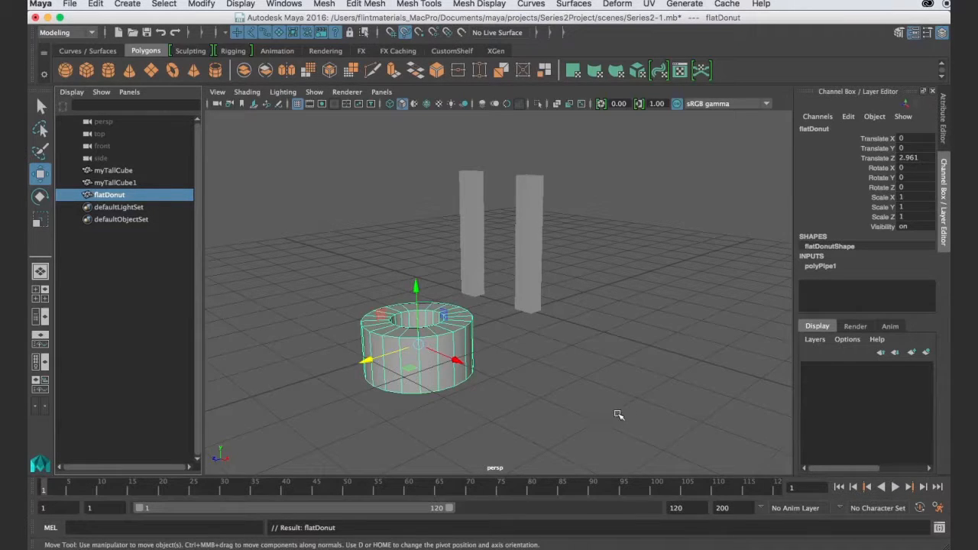
- Flatten flatDonut to about 0.36 in Scale Y and move it to about X -1.15 and Y 0.31
{"action": "key", "text": "r"}
{"action": "left_click_drag", "start_coordinate": [416, 291], "coordinate": [417, 330]}
{"action": "key", "text": "q"}
{"action": "key", "text": "w"}
{"action": "left_click_drag", "start_coordinate": [453, 359], "coordinate": [413, 347]}
{"action": "left_click_drag", "start_coordinate": [380, 275], "coordinate": [376, 246]}
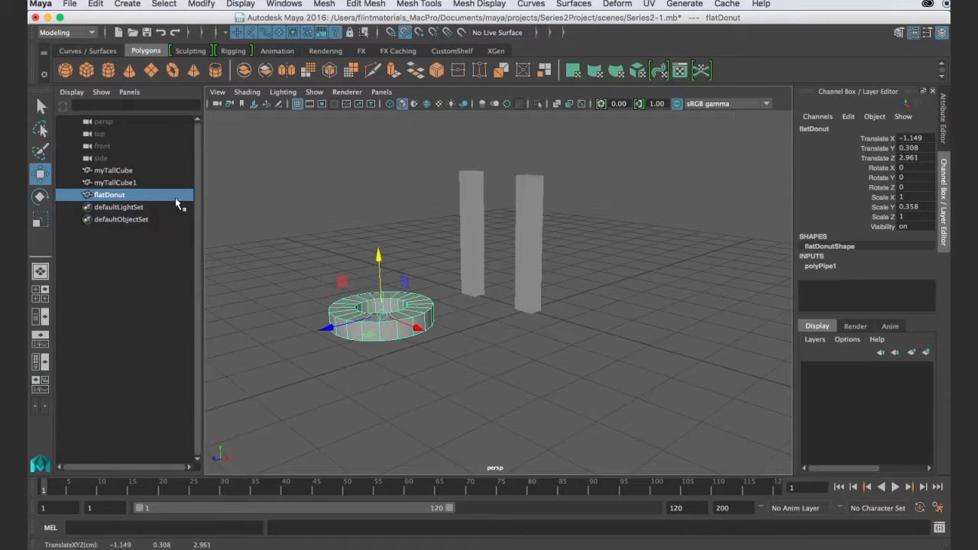
- Select myTallCube1 and myTallCube in turn from the Outliner, and clear the selection
{"action": "left_click", "coordinate": [122, 183]}
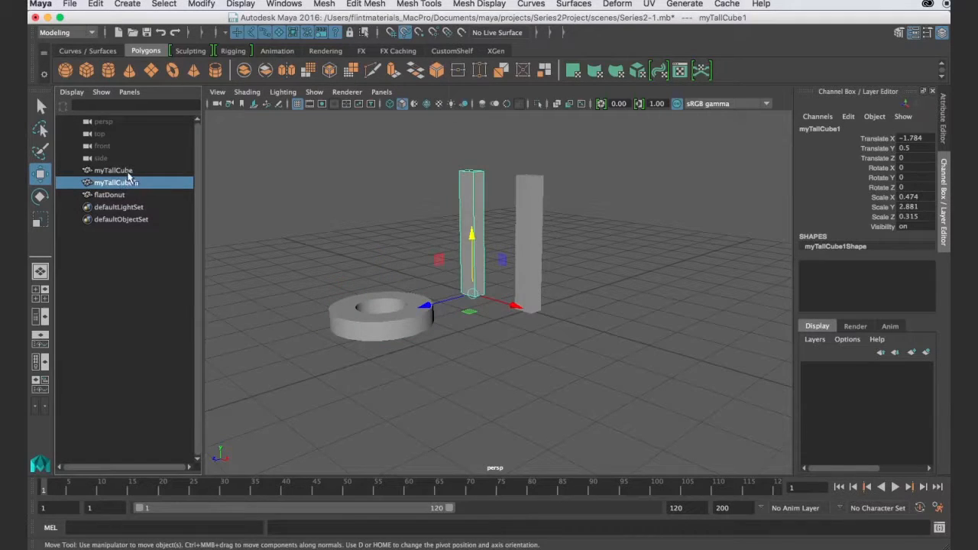
{"action": "left_click", "coordinate": [126, 171]}
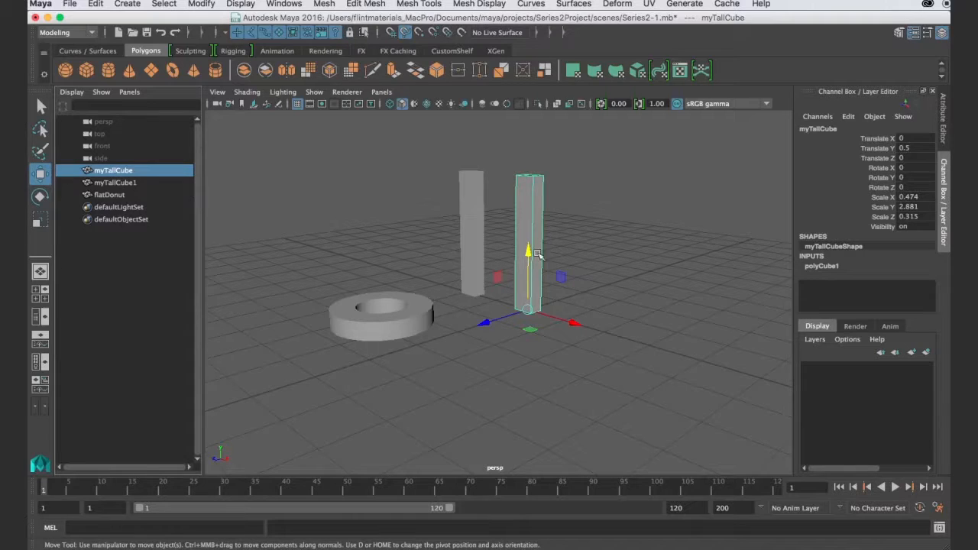
{"action": "left_click_drag", "start_coordinate": [568, 393], "coordinate": [545, 398], "text": "alt"}
{"action": "left_click", "coordinate": [668, 336]}
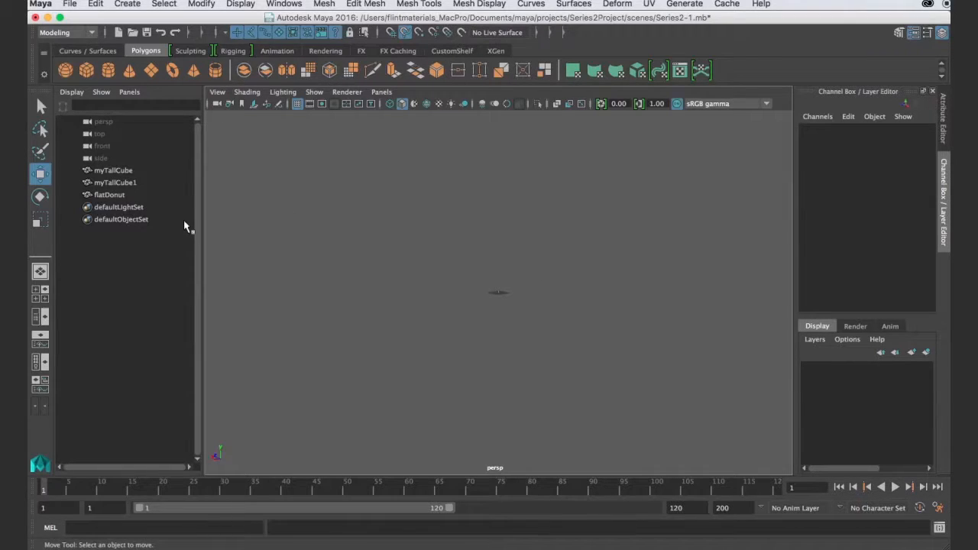
- Select flatDonut from the Outliner while it is tiny in the distance and bring it back into close view
{"action": "left_click", "coordinate": [100, 197]}
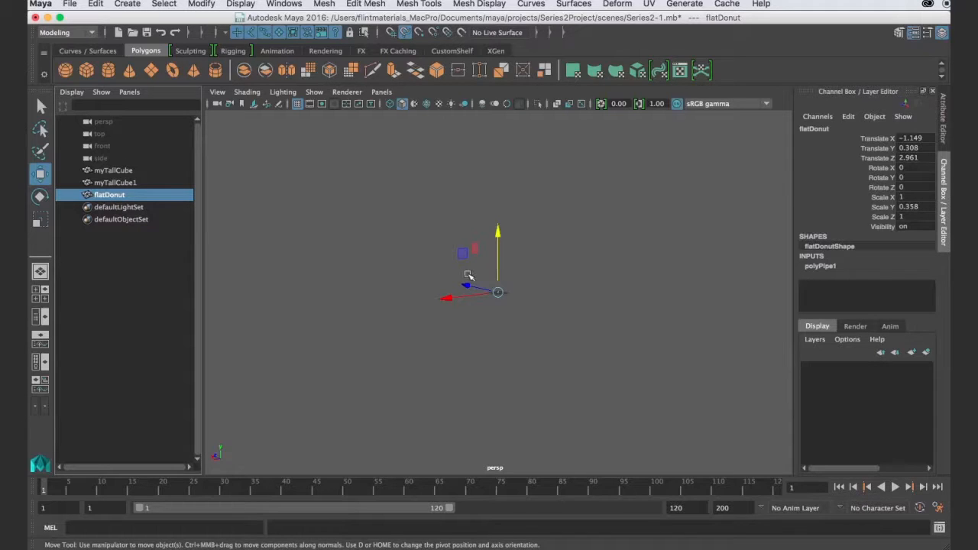
{"action": "left_click_drag", "start_coordinate": [556, 297], "coordinate": [660, 317], "text": "alt"}
{"action": "scroll", "coordinate": [655, 369], "scroll_direction": "down", "scroll_amount": 8}
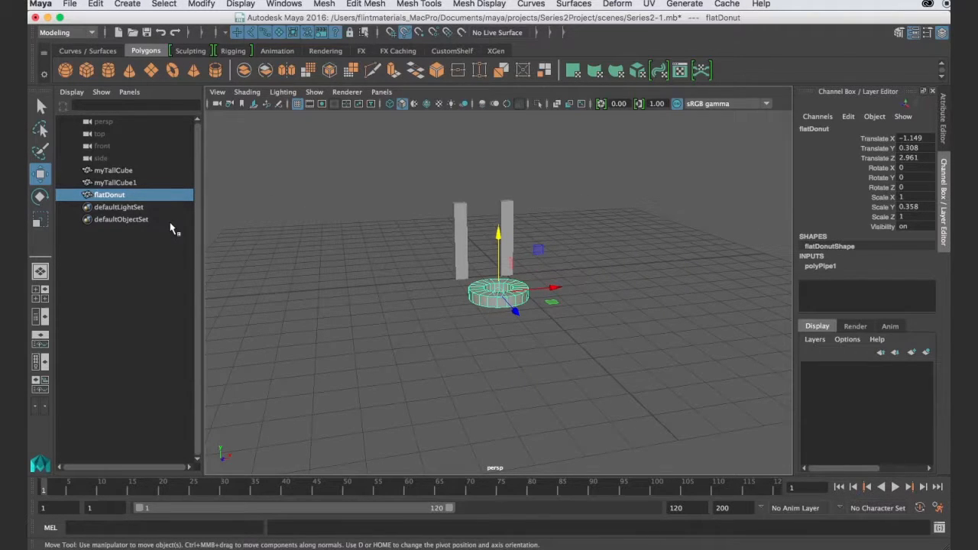
{"action": "scroll", "coordinate": [505, 248], "scroll_direction": "up", "scroll_amount": 4}
{"action": "scroll", "coordinate": [505, 249], "scroll_direction": "down", "scroll_amount": 2}
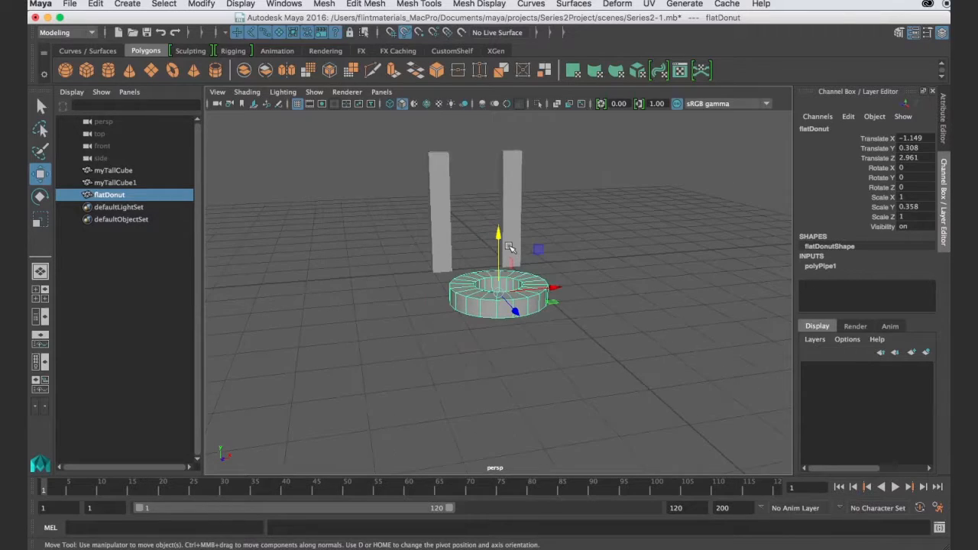
{"action": "left_click_drag", "start_coordinate": [500, 295], "coordinate": [542, 361], "text": "alt"}
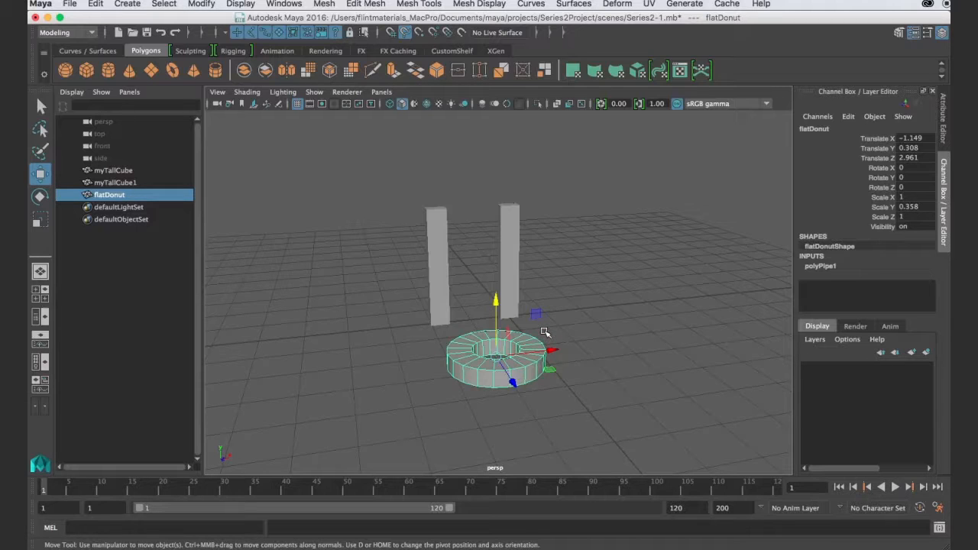
- Stretch flatDonut along X to a scale of about 4.36 and deselect it
{"action": "key", "text": "r"}
{"action": "left_click_drag", "start_coordinate": [554, 351], "coordinate": [707, 346]}
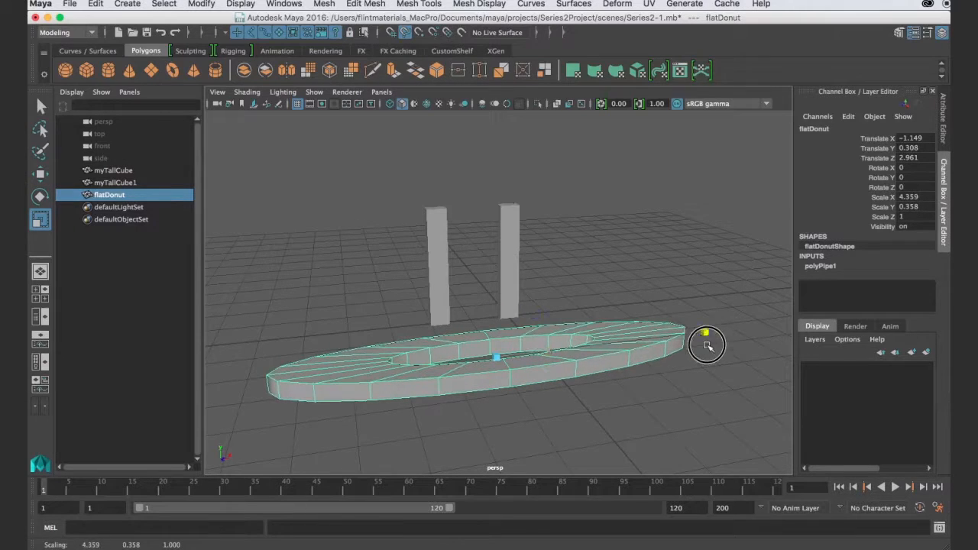
{"action": "left_click", "coordinate": [667, 287]}
- Place the two tall cubes on opposite ends of flatDonut, at about X -3.77 and X 1.73, with Y 0.93 and Z 2.84
{"action": "left_click", "coordinate": [507, 290]}
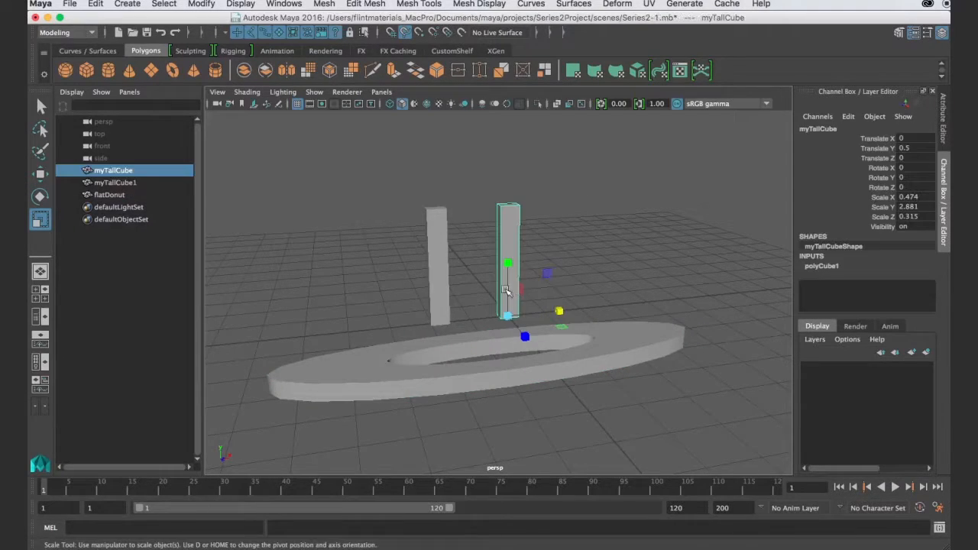
{"action": "left_click", "coordinate": [446, 292], "text": "shift"}
{"action": "key", "text": "w"}
{"action": "left_click_drag", "start_coordinate": [449, 345], "coordinate": [483, 407]}
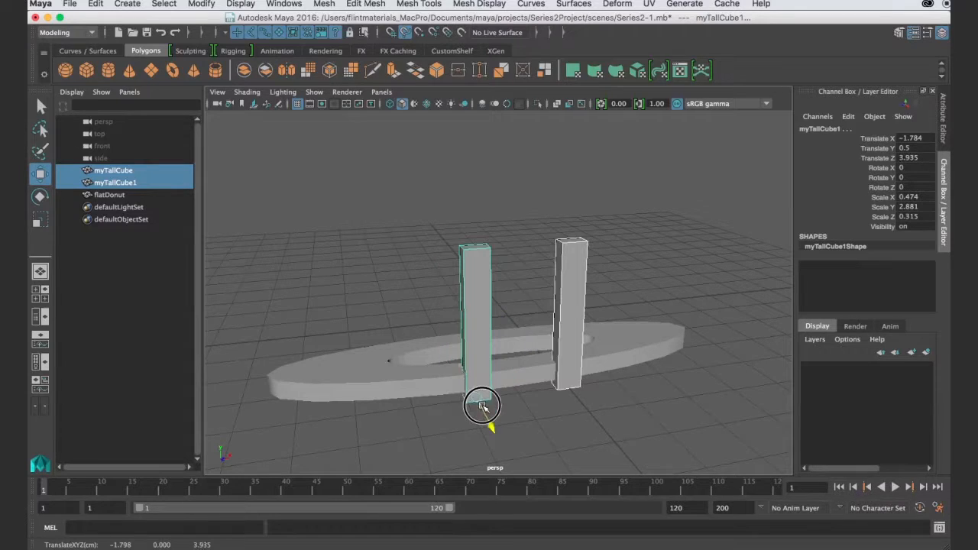
{"action": "left_click_drag", "start_coordinate": [491, 428], "coordinate": [465, 399]}
{"action": "left_click_drag", "start_coordinate": [461, 319], "coordinate": [461, 297]}
{"action": "left_click_drag", "start_coordinate": [523, 346], "coordinate": [426, 356]}
{"action": "left_click", "coordinate": [463, 285]}
{"action": "left_click_drag", "start_coordinate": [509, 346], "coordinate": [685, 340]}
- Try moving flatDonut alone about 3.38 along X, and undo the move
{"action": "left_click", "coordinate": [552, 353]}
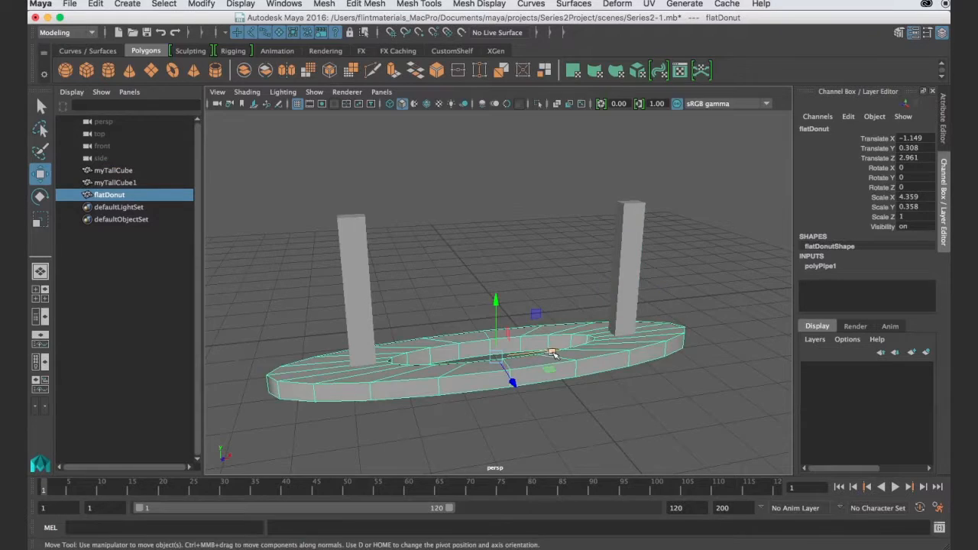
{"action": "left_click_drag", "start_coordinate": [552, 353], "coordinate": [694, 338]}
{"action": "key", "text": "ctrl+z"}
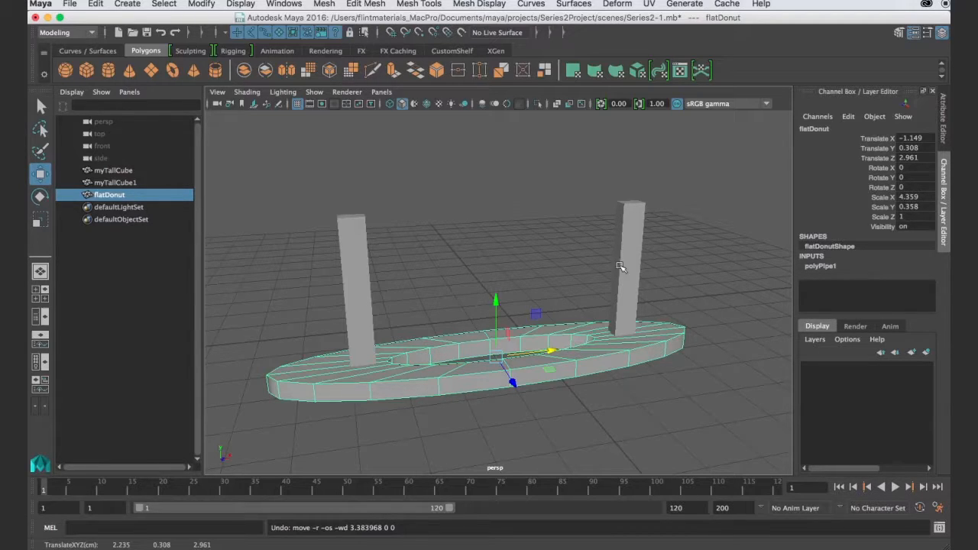
- Parent myTallCube1 to flatDonut and select the parent flatDonut
{"action": "left_click", "coordinate": [359, 249]}
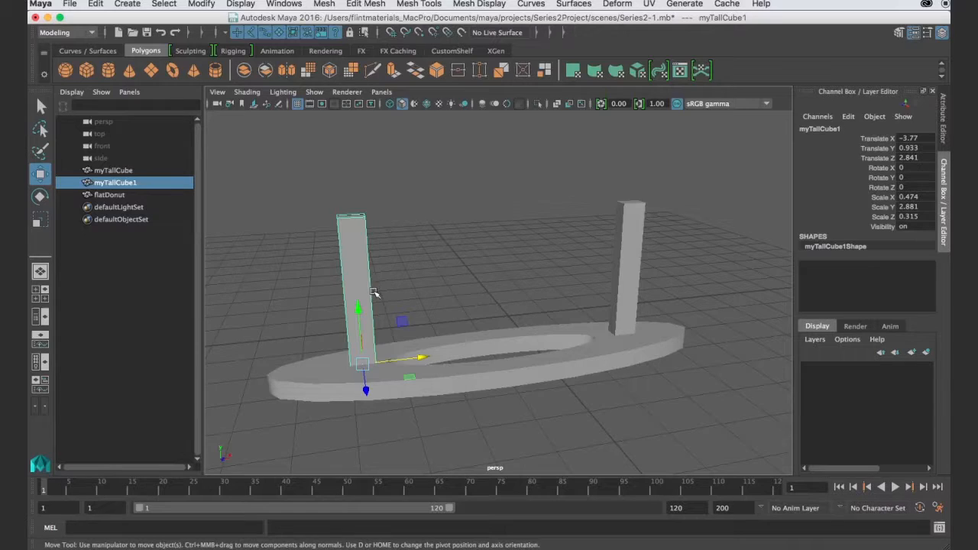
{"action": "left_click", "coordinate": [331, 383], "text": "shift"}
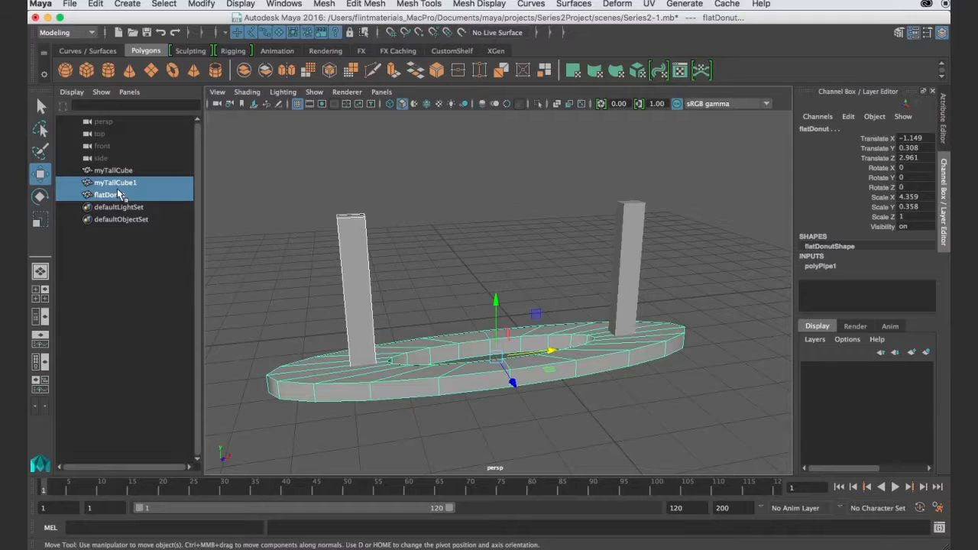
{"action": "key", "text": "p"}
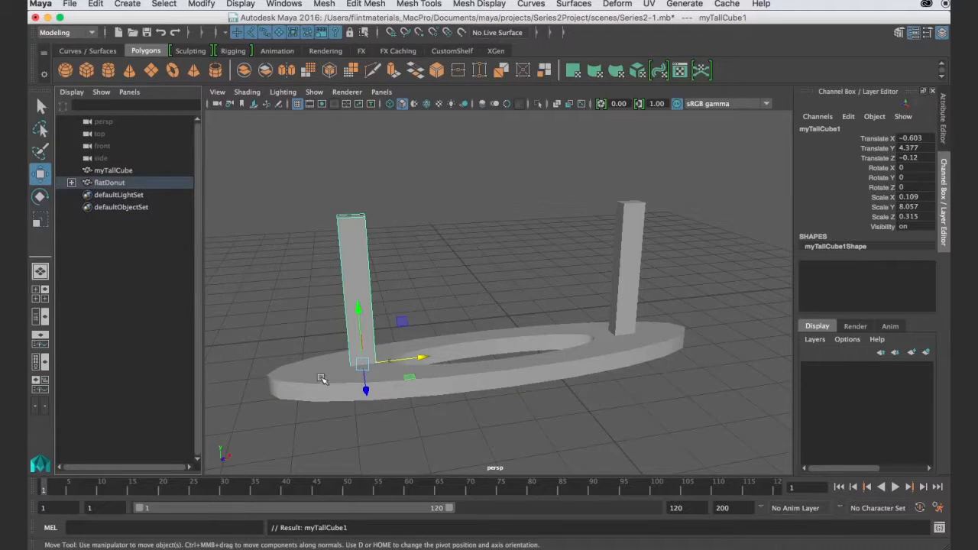
{"action": "left_click", "coordinate": [298, 366]}
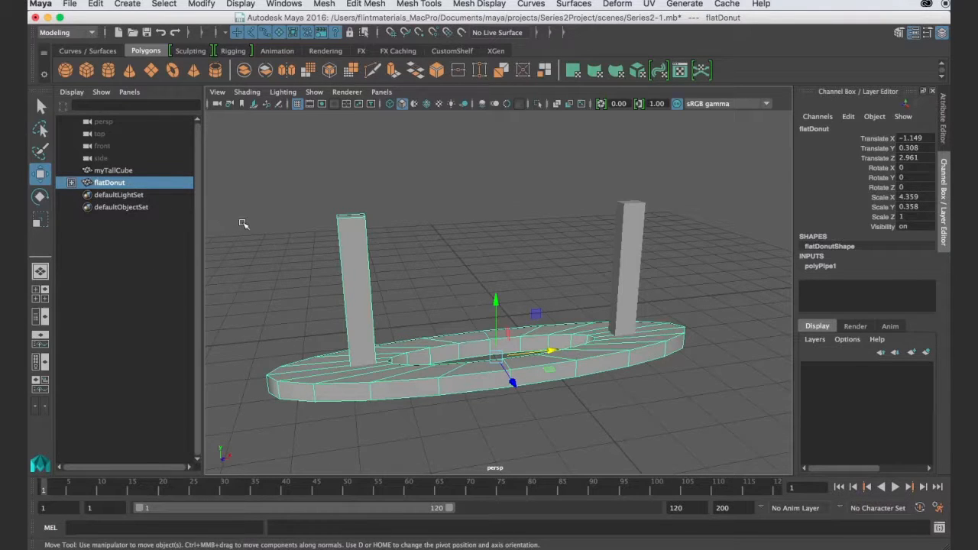
- Parent myTallCube to flatDonut and expand flatDonut's hierarchy in the Outliner to select its child myTallCube1
{"action": "left_click", "coordinate": [639, 247]}
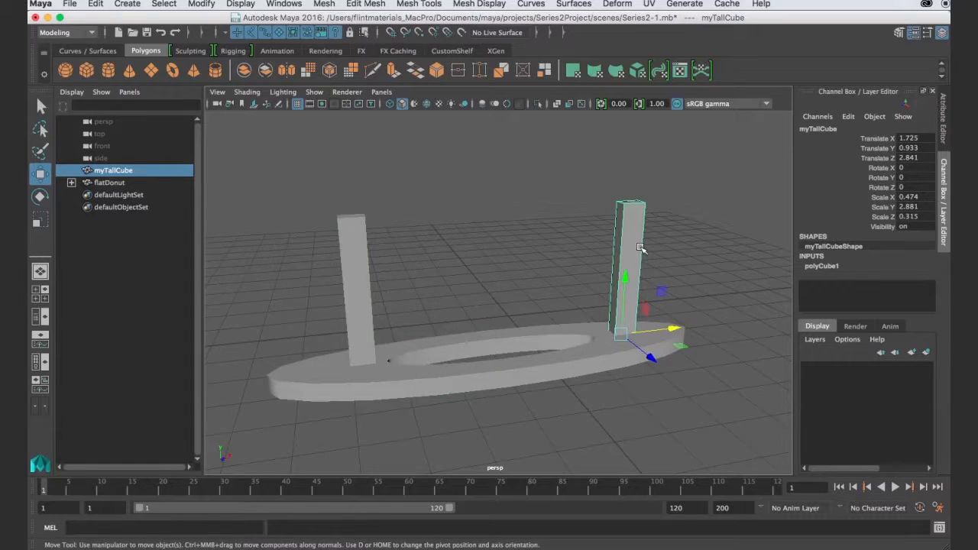
{"action": "left_click", "coordinate": [588, 358], "text": "shift"}
{"action": "key", "text": "p"}
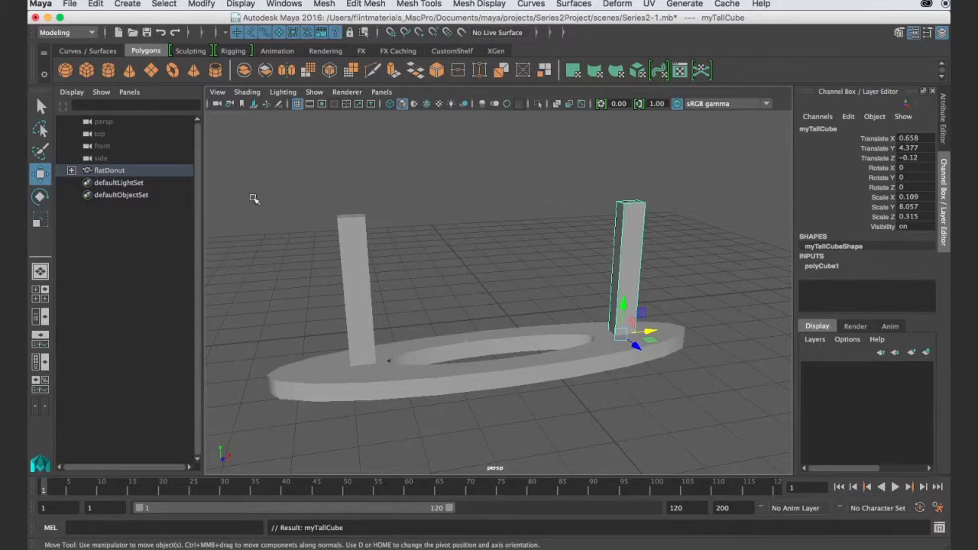
{"action": "left_click", "coordinate": [71, 171]}
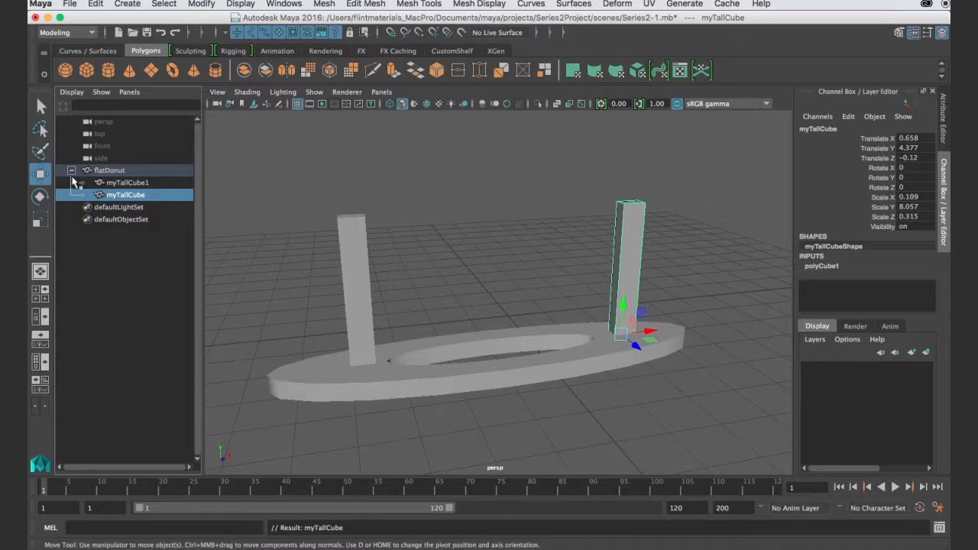
{"action": "left_click", "coordinate": [126, 182]}
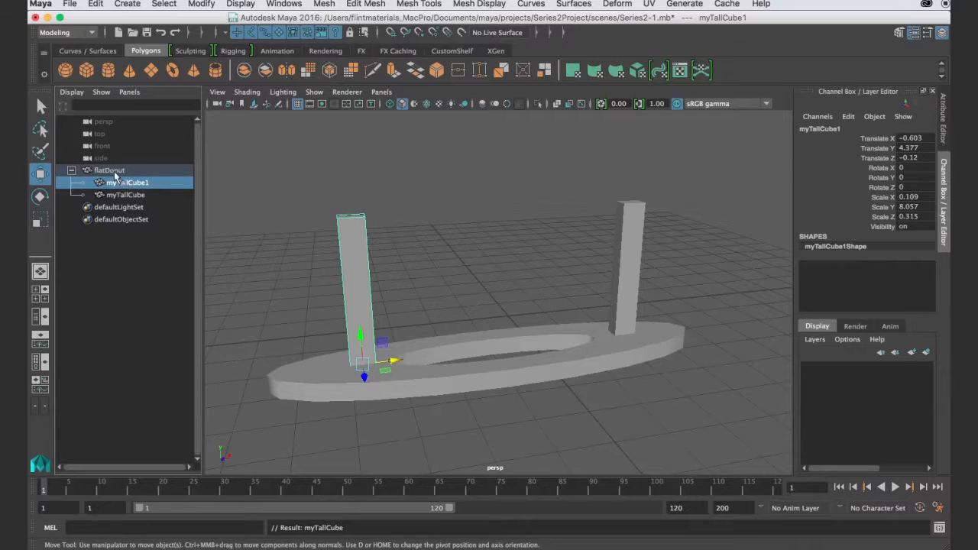
- Move and rotate flatDonut together with its child cubes, turning it to about -221 degrees in Y, and undo the last two changes
{"action": "left_click", "coordinate": [581, 353]}
{"action": "scroll", "coordinate": [585, 354], "scroll_direction": "down", "scroll_amount": 4}
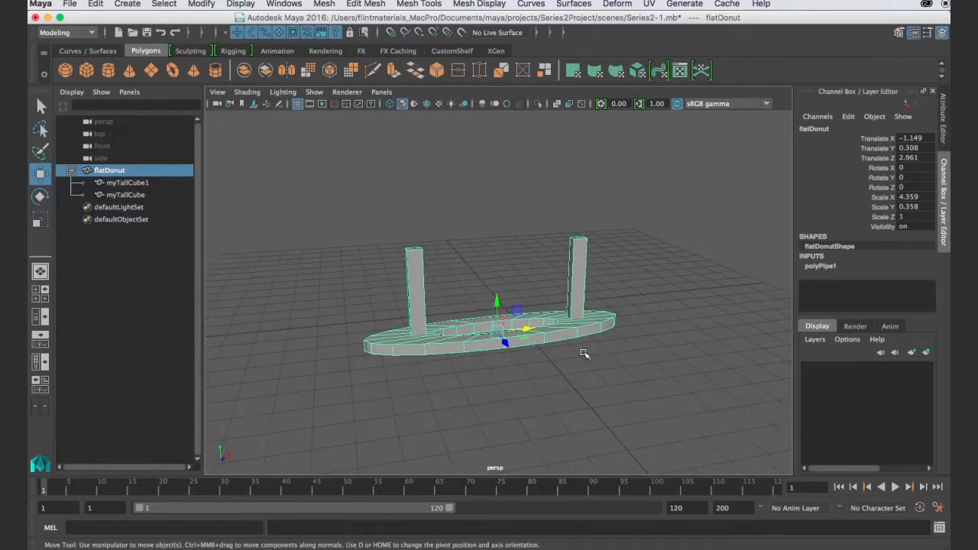
{"action": "left_click_drag", "start_coordinate": [529, 332], "coordinate": [638, 352], "text": "alt"}
{"action": "key", "text": "e"}
{"action": "key", "text": "w"}
{"action": "key", "text": "r"}
{"action": "key", "text": "e"}
{"action": "key", "text": "w"}
{"action": "key", "text": "r"}
{"action": "key", "text": "e"}
{"action": "left_click_drag", "start_coordinate": [641, 353], "coordinate": [611, 359]}
{"action": "key", "text": "w"}
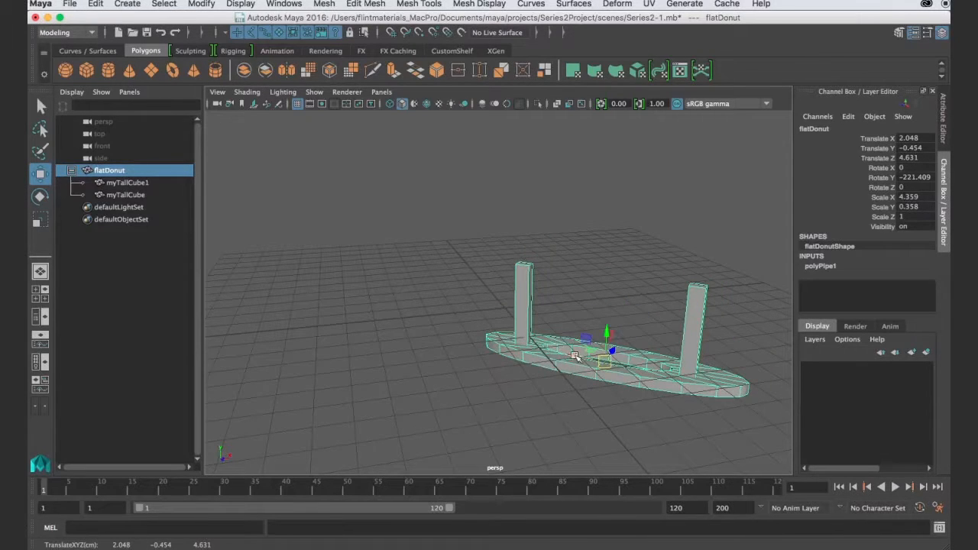
{"action": "key", "text": "z"}
{"action": "key", "text": "z"}
- Select the child cube myTallCube1 and move it independently along its Z axis to about -2.47
{"action": "left_click", "coordinate": [516, 290]}
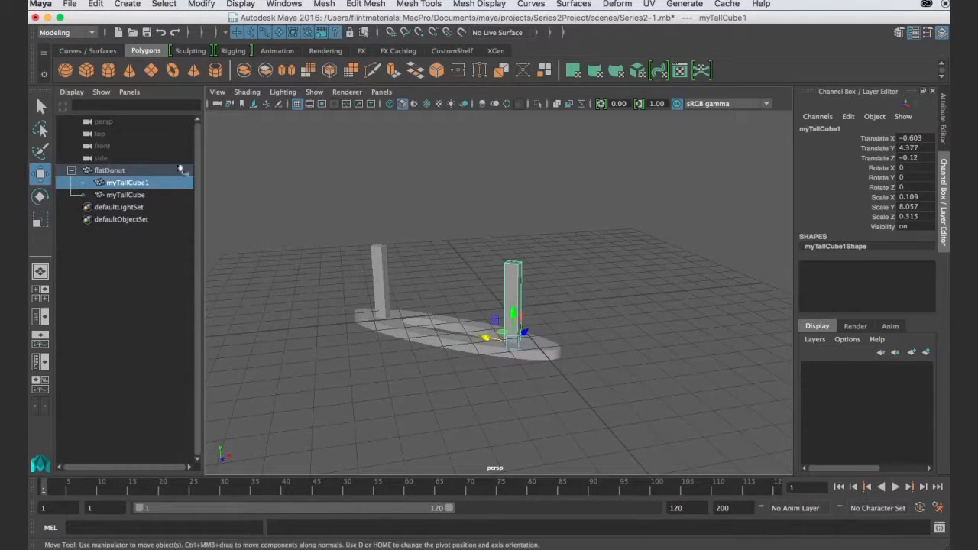
{"action": "left_click", "coordinate": [111, 195]}
{"action": "left_click", "coordinate": [127, 183]}
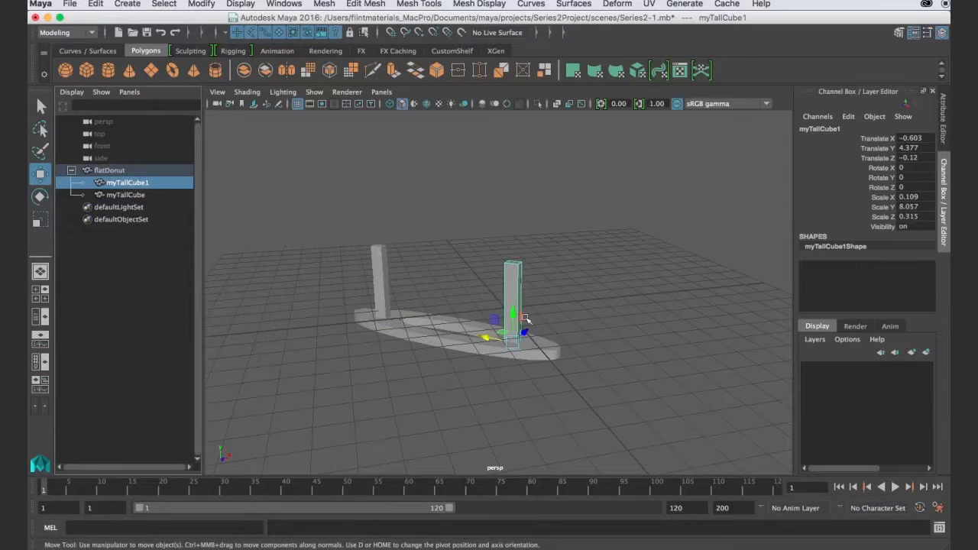
{"action": "left_click_drag", "start_coordinate": [529, 339], "coordinate": [495, 365]}
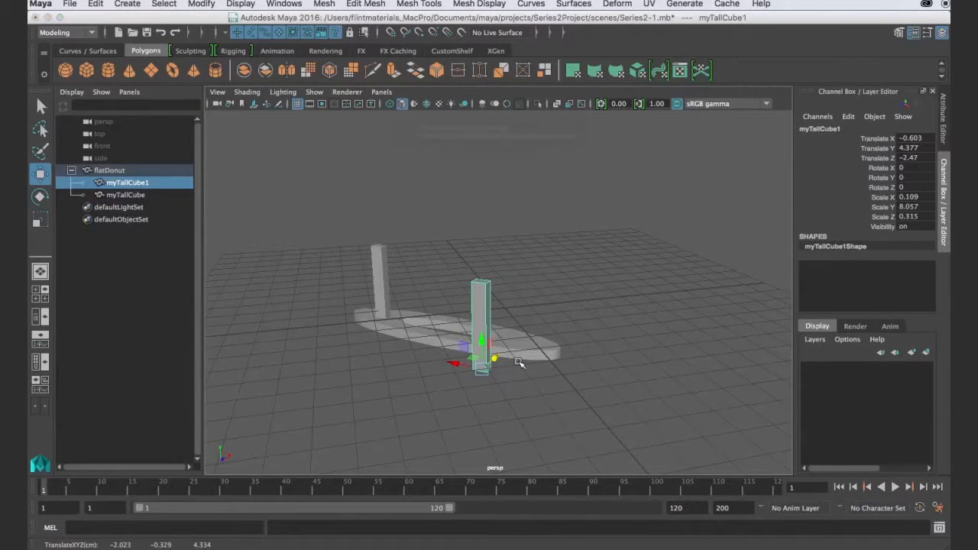
- Return the child cube myTallCube1 to its place on the donut and select flatDonut together with myTallCube
{"action": "key", "text": "4"}
{"action": "key", "text": "5"}
{"action": "key", "text": "5"}
{"action": "mouse_move", "coordinate": [497, 354]}
{"action": "left_mouse_down"}
{"action": "mouse_move", "coordinate": [541, 343]}
{"action": "mouse_move", "coordinate": [535, 353]}
{"action": "mouse_move", "coordinate": [526, 345]}
{"action": "left_mouse_up"}
{"action": "left_click", "coordinate": [450, 344]}
{"action": "left_click_drag", "start_coordinate": [447, 340], "coordinate": [430, 319]}
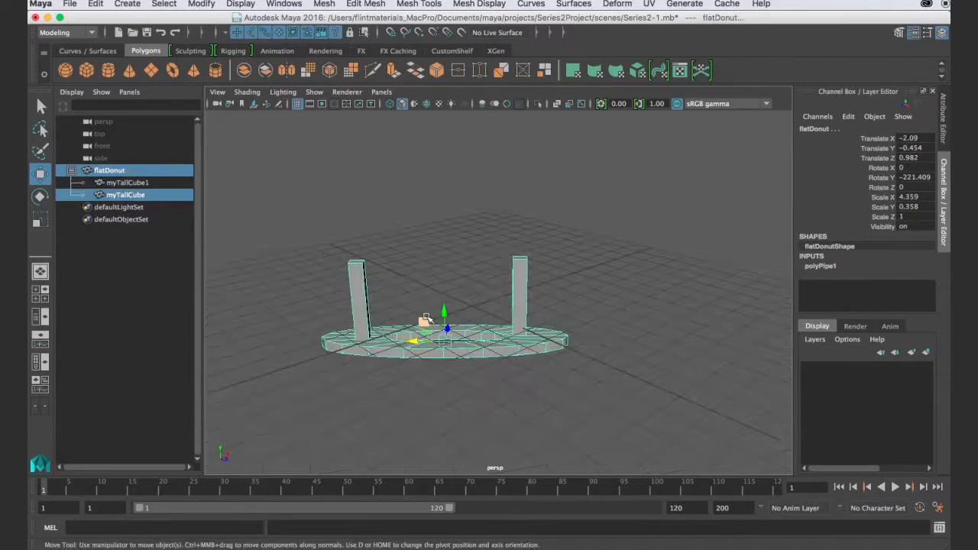
- Unparent both cubes, myTallCube and myTallCube1, from flatDonut and clear the selection
{"action": "left_click", "coordinate": [364, 306]}
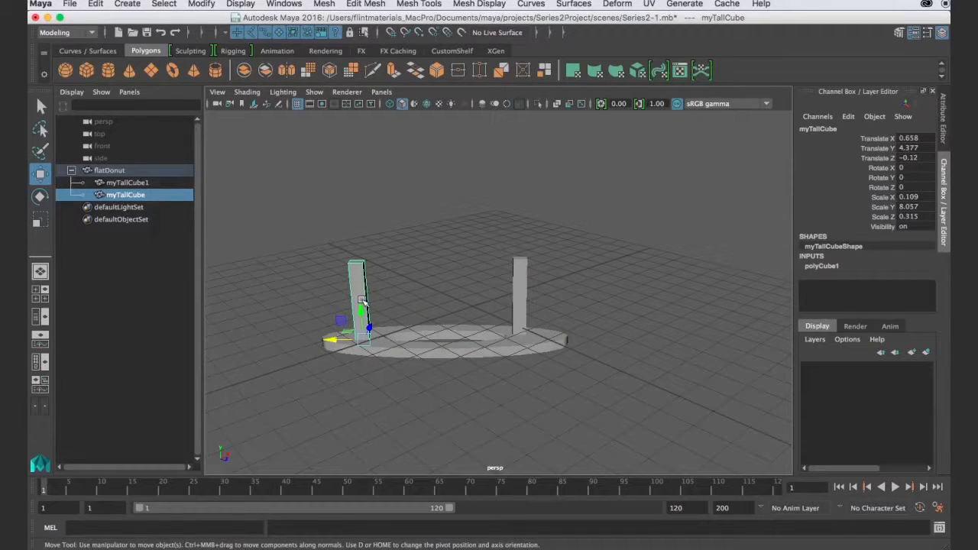
{"action": "key", "text": "shift+p"}
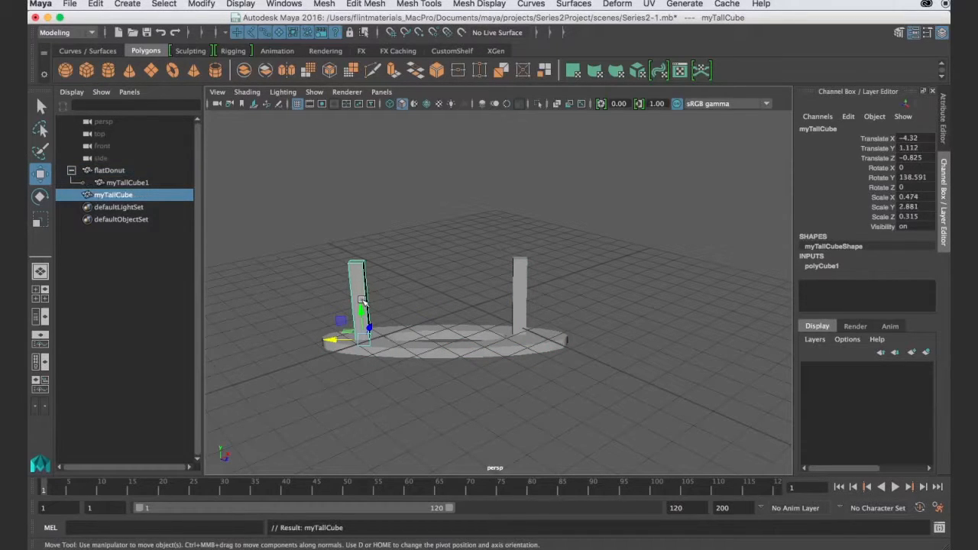
{"action": "left_click", "coordinate": [126, 183]}
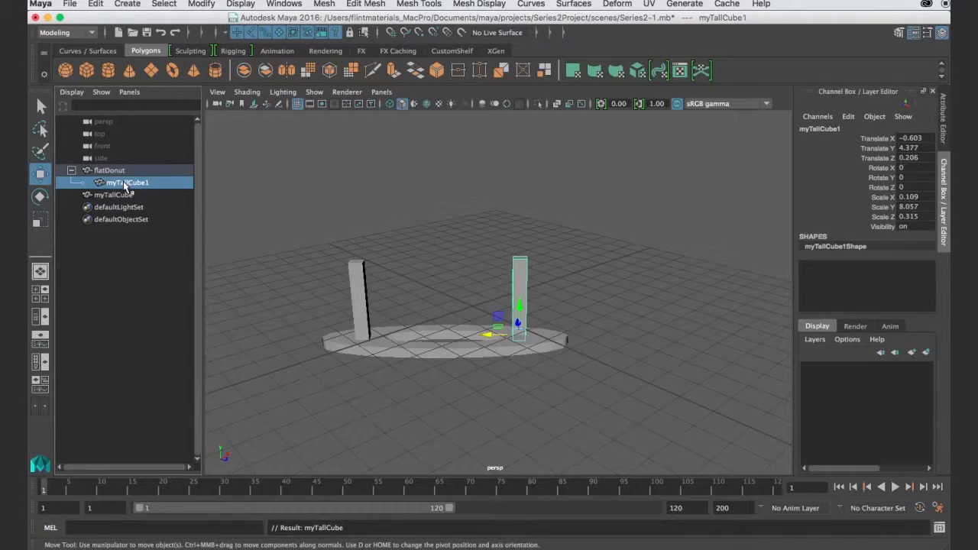
{"action": "left_click_drag", "start_coordinate": [125, 186], "coordinate": [122, 205]}
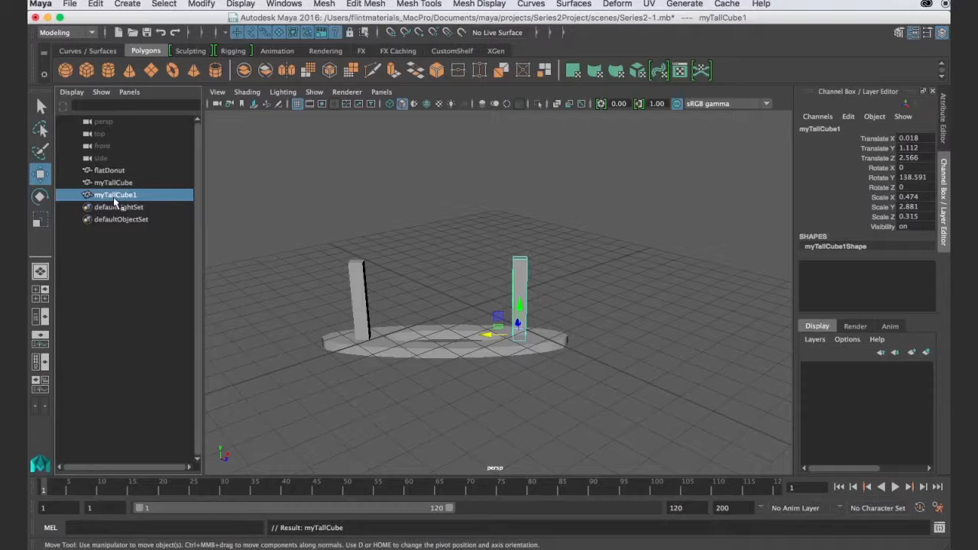
{"action": "mouse_move", "coordinate": [117, 205]}
{"action": "left_mouse_down"}
{"action": "mouse_move", "coordinate": [107, 203]}
{"action": "mouse_move", "coordinate": [102, 171]}
{"action": "mouse_move", "coordinate": [119, 206]}
{"action": "left_mouse_up"}
{"action": "left_click", "coordinate": [573, 295]}
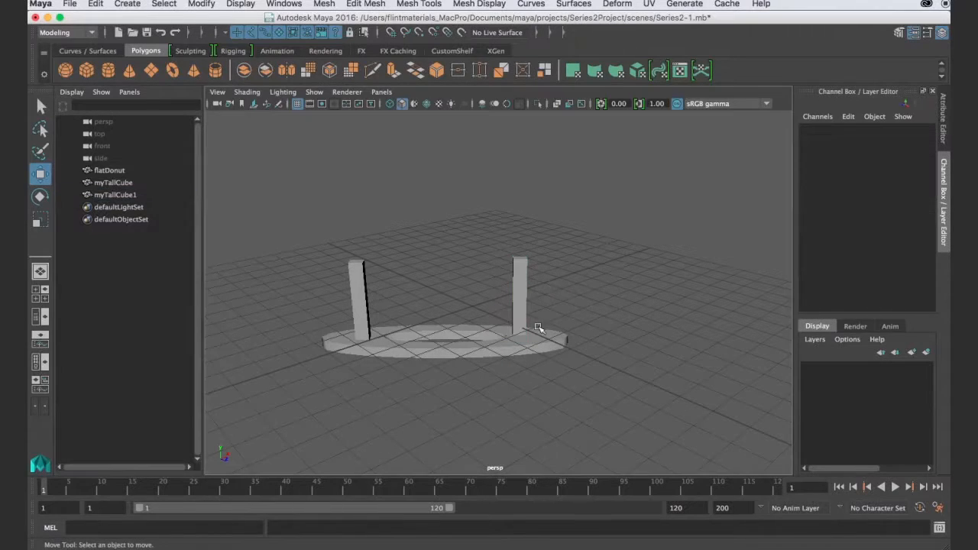
- Select flatDonut, myTallCube and myTallCube1, and look up the "group" command with the menu item search
{"action": "left_click", "coordinate": [498, 336]}
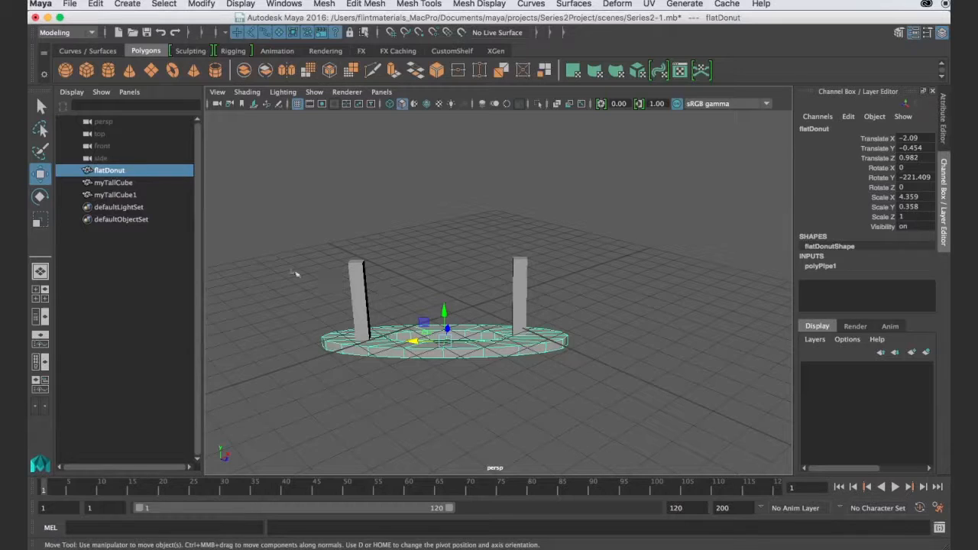
{"action": "left_click", "coordinate": [125, 197], "text": "shift"}
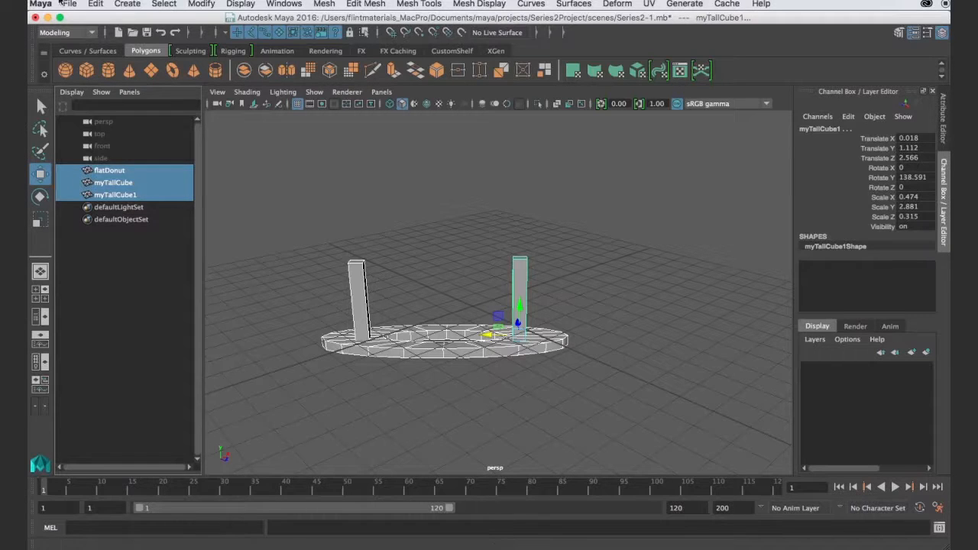
{"action": "left_click", "coordinate": [129, 5]}
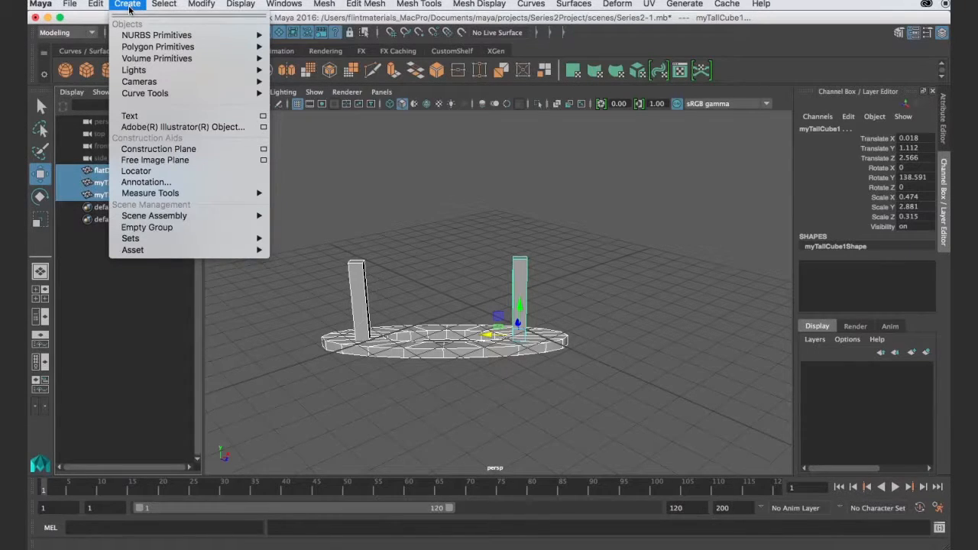
{"action": "mouse_move", "coordinate": [105, 6]}
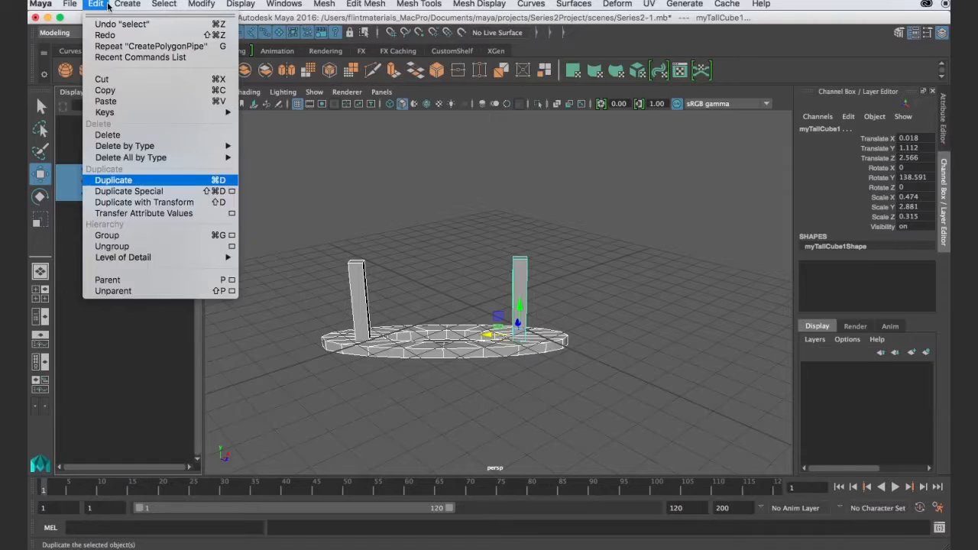
{"action": "left_click", "coordinate": [768, 5]}
{"action": "left_click", "coordinate": [768, 5]}
{"action": "left_click", "coordinate": [777, 39]}
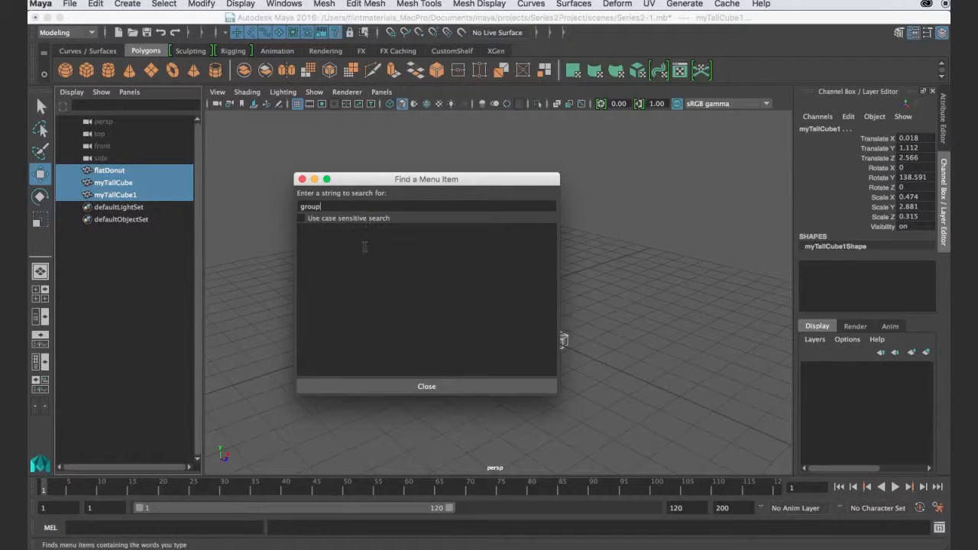
{"action": "type", "text": "group"}
{"action": "key", "text": "Return"}
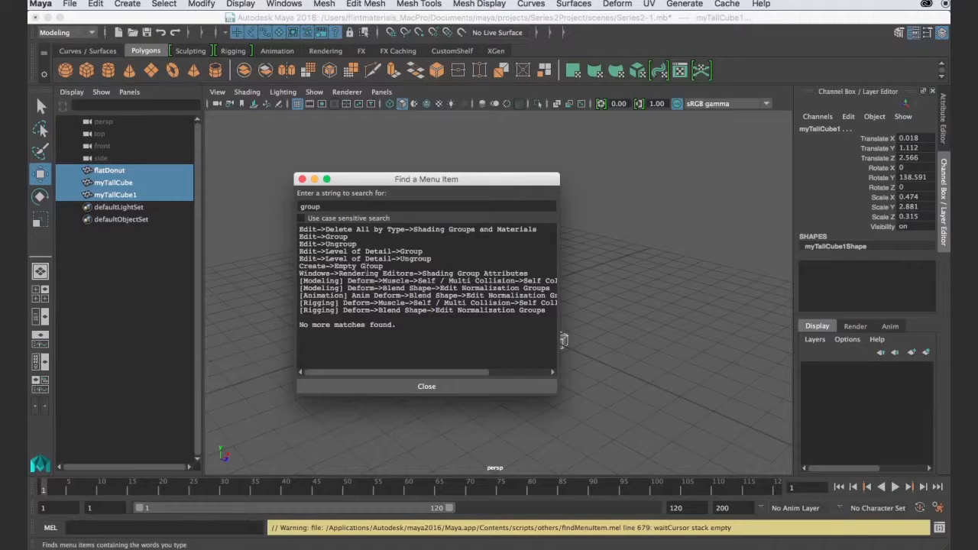
{"action": "left_click", "coordinate": [302, 179]}
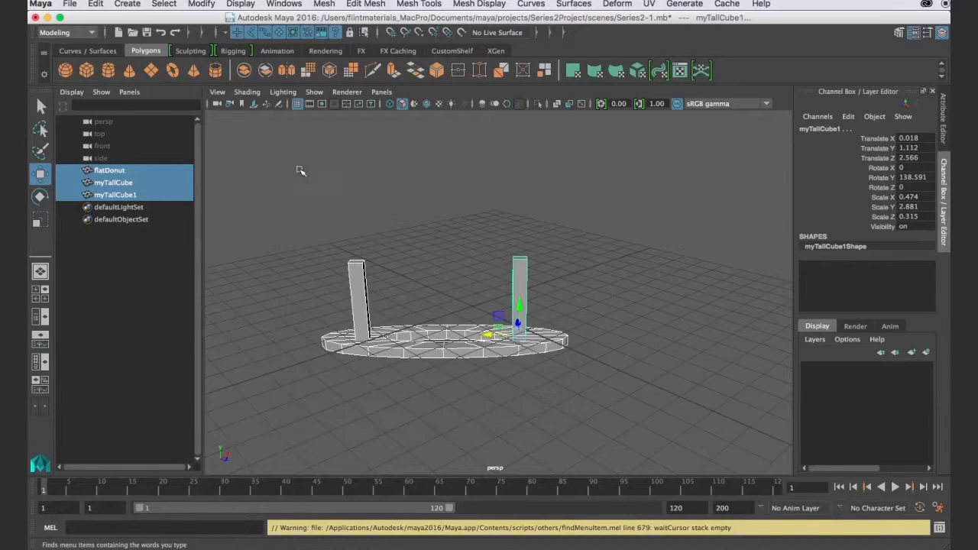
- Group the three selected objects and expand the new group in the Outliner
{"action": "left_click", "coordinate": [96, 4]}
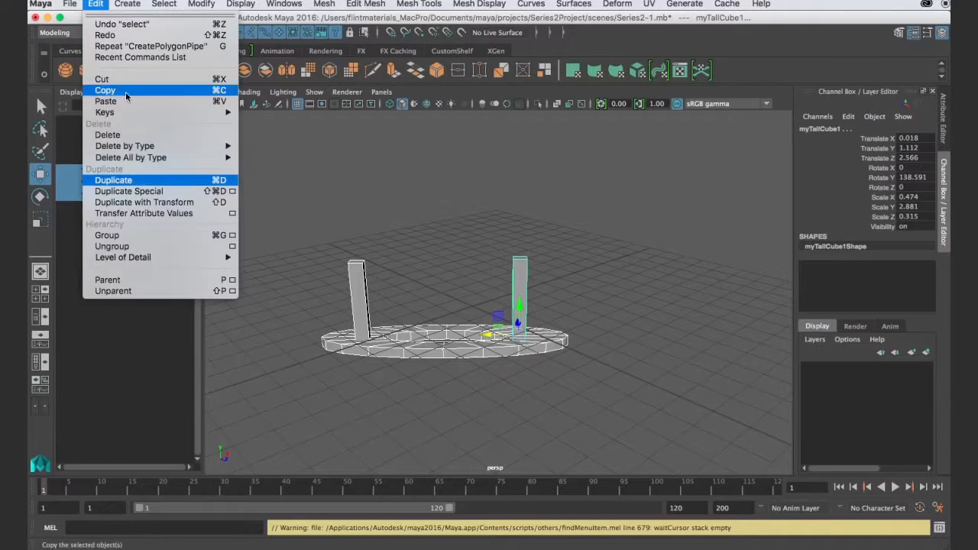
{"action": "left_click", "coordinate": [123, 237]}
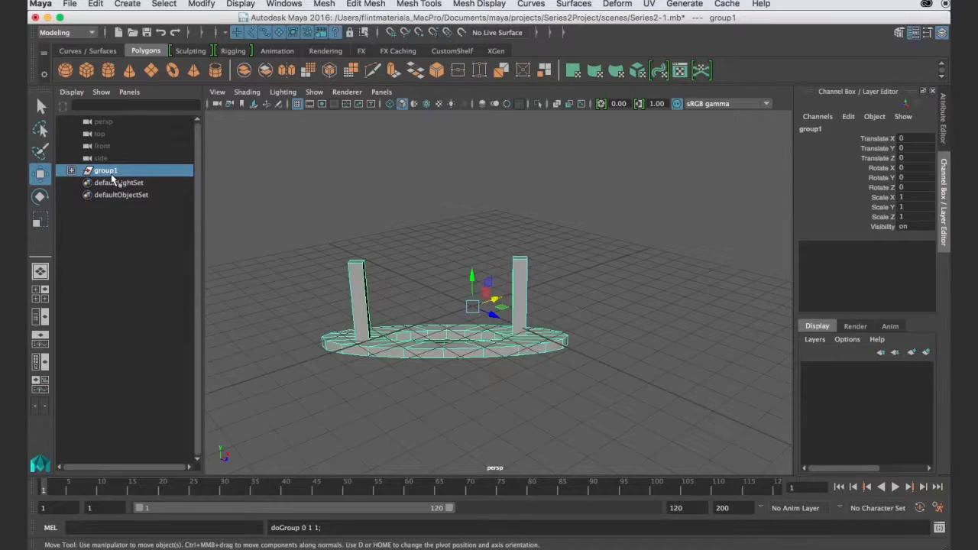
{"action": "left_click", "coordinate": [71, 170]}
- Check the group's members by selecting flatDonut and each cube in turn, ending with the group itself selected
{"action": "left_click", "coordinate": [123, 184]}
{"action": "left_click", "coordinate": [126, 195]}
{"action": "left_click", "coordinate": [127, 207]}
{"action": "left_click", "coordinate": [127, 195]}
{"action": "left_click", "coordinate": [130, 183]}
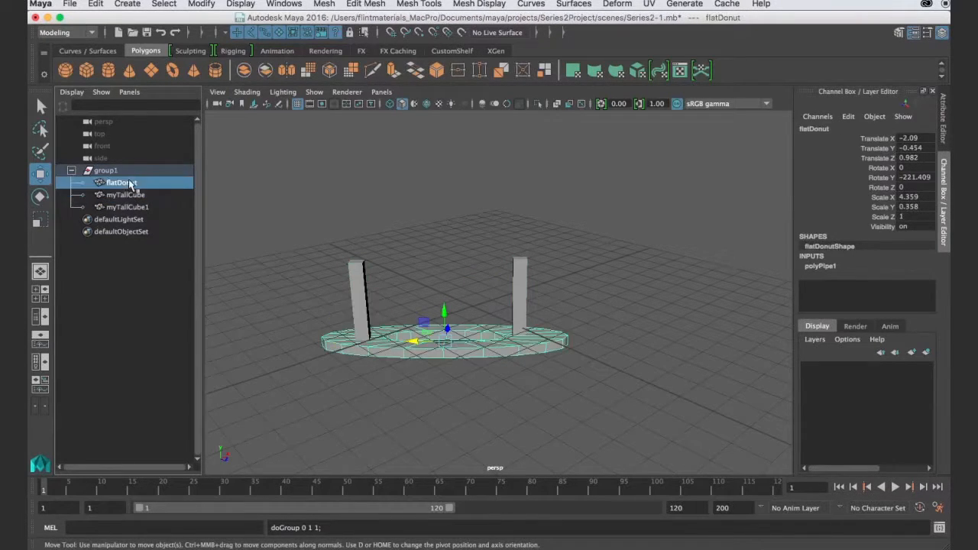
{"action": "left_click", "coordinate": [126, 170]}
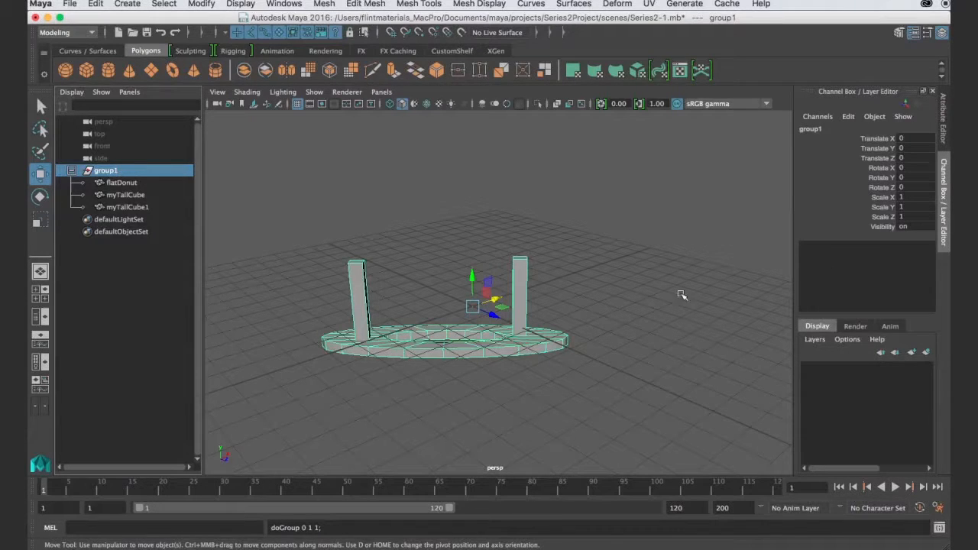
- Try scaling the whole group uniformly to about 0.978 and undo the scaling
{"action": "key", "text": "r"}
{"action": "left_click_drag", "start_coordinate": [474, 305], "coordinate": [496, 311]}
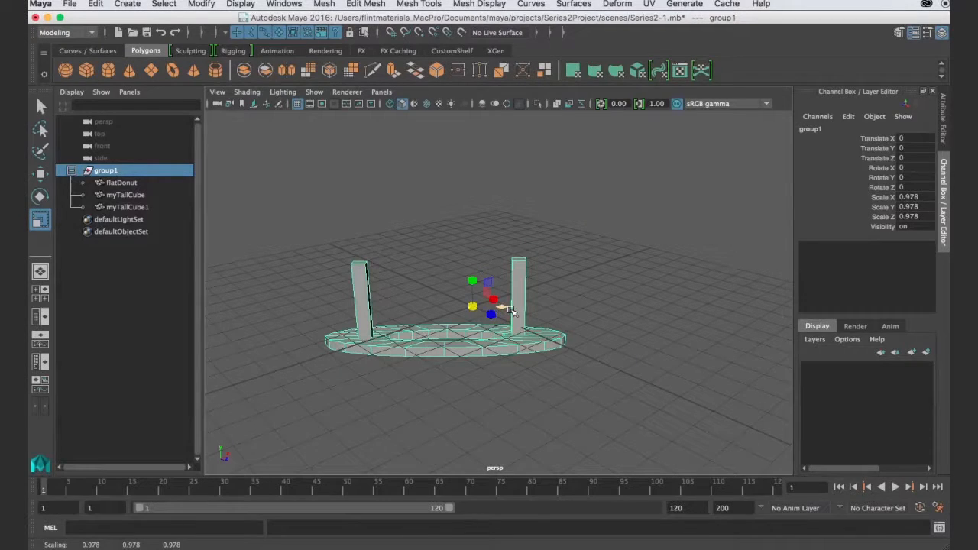
{"action": "key", "text": "z"}
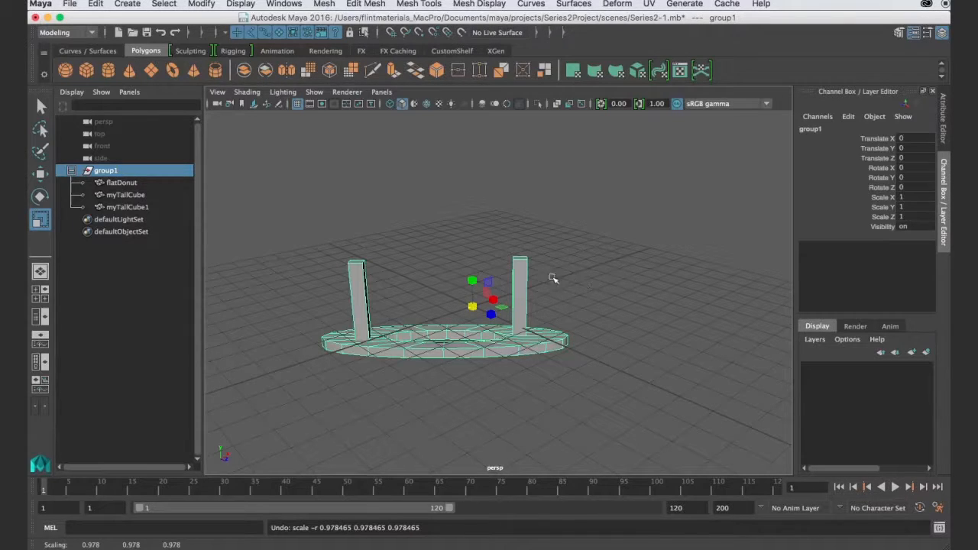
- Center the group's pivot on its combined geometry
{"action": "scroll", "coordinate": [504, 305], "scroll_direction": "up", "scroll_amount": 5}
{"action": "scroll", "coordinate": [505, 314], "scroll_direction": "down", "scroll_amount": 4}
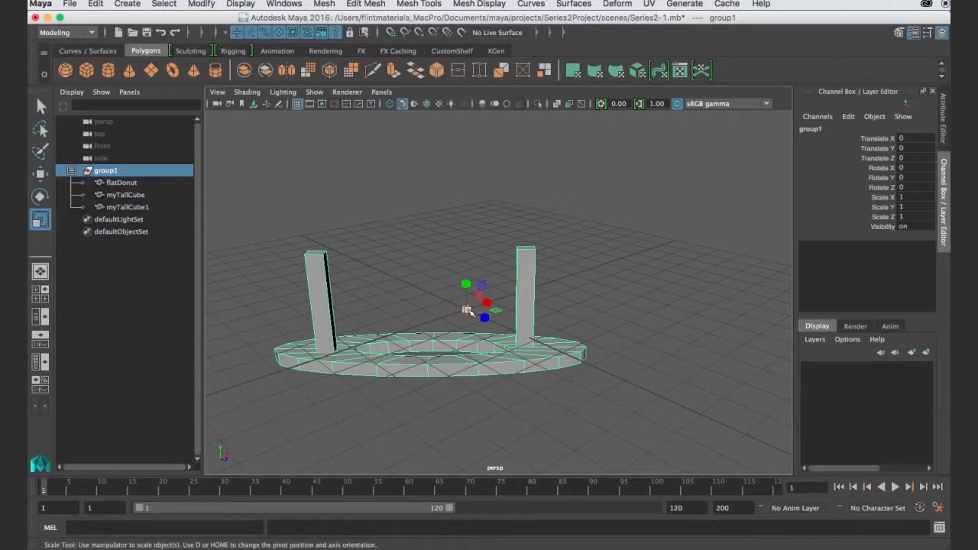
{"action": "left_click", "coordinate": [163, 4]}
{"action": "mouse_move", "coordinate": [198, 6]}
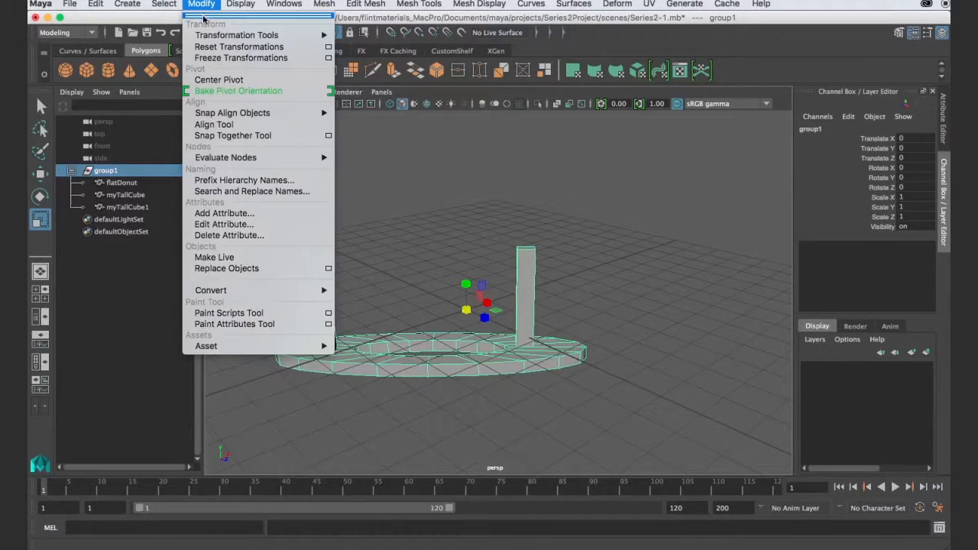
{"action": "mouse_move", "coordinate": [214, 114]}
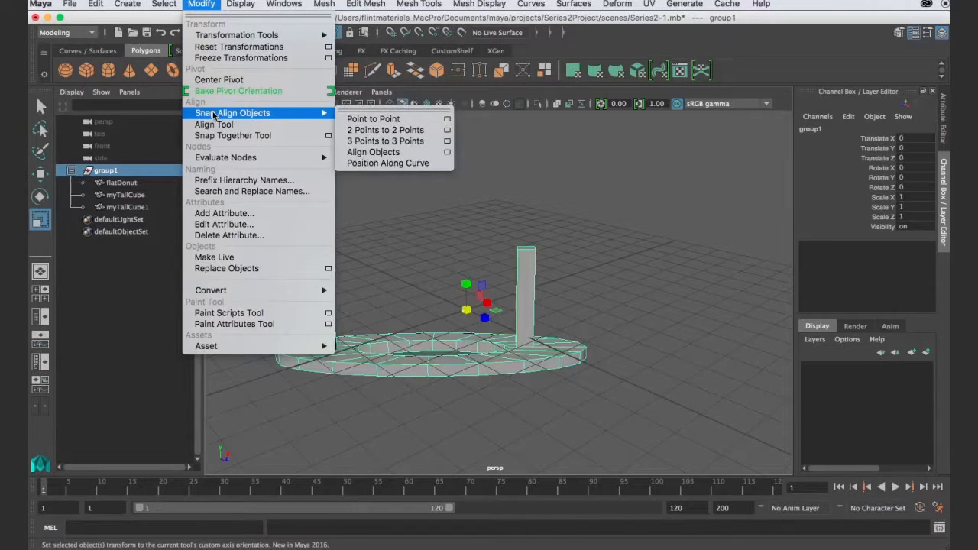
{"action": "left_click", "coordinate": [217, 79]}
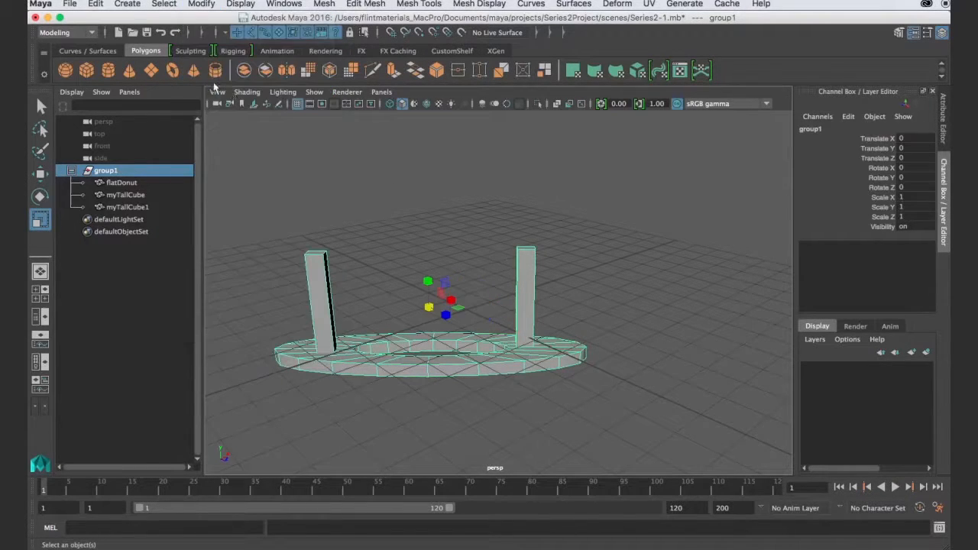
- In the side view, move the group's pivot straight down to the donut's bottom edge, at about -0.63 in Y
{"action": "left_click_drag", "start_coordinate": [459, 340], "coordinate": [590, 330], "text": "alt"}
{"action": "key", "text": "space"}
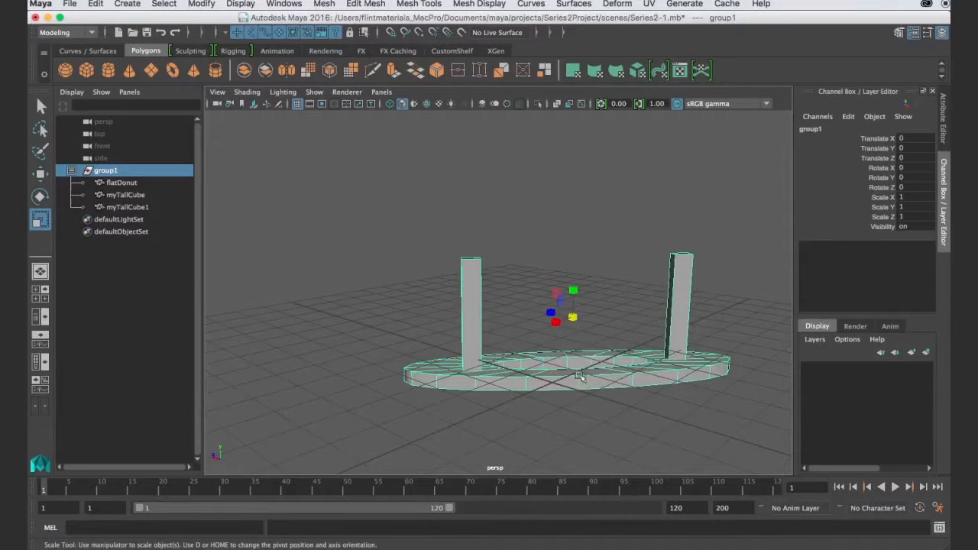
{"action": "key", "text": "space"}
{"action": "left_click", "coordinate": [39, 294]}
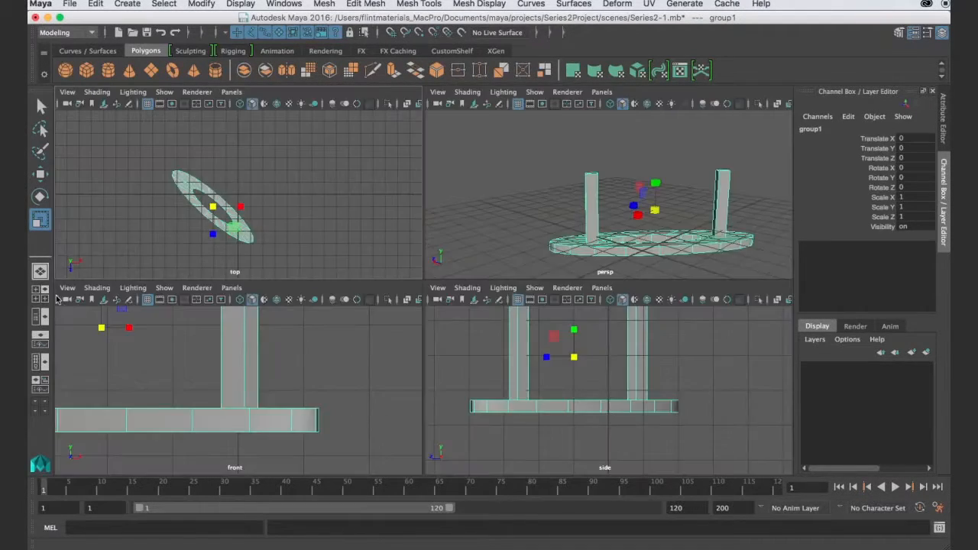
{"action": "key", "text": "space"}
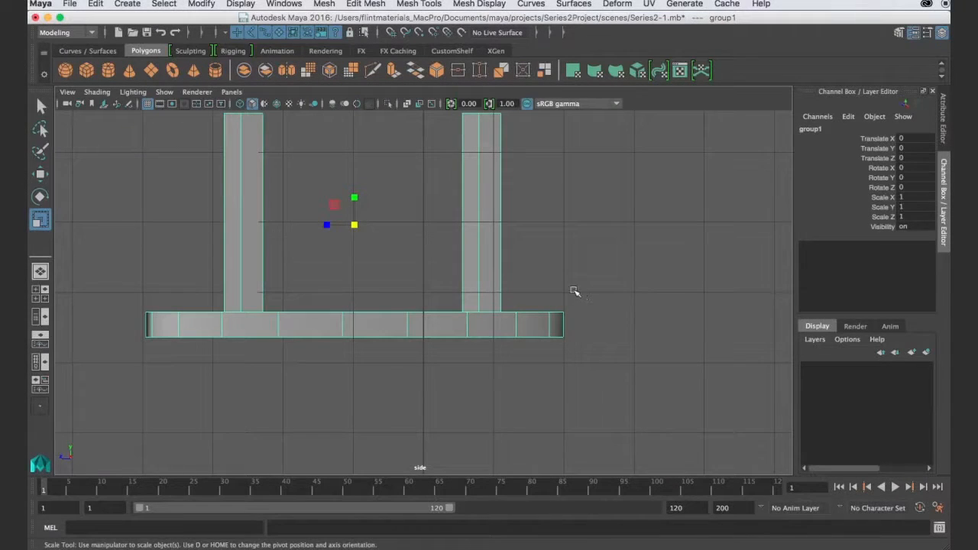
{"action": "key", "text": "d"}
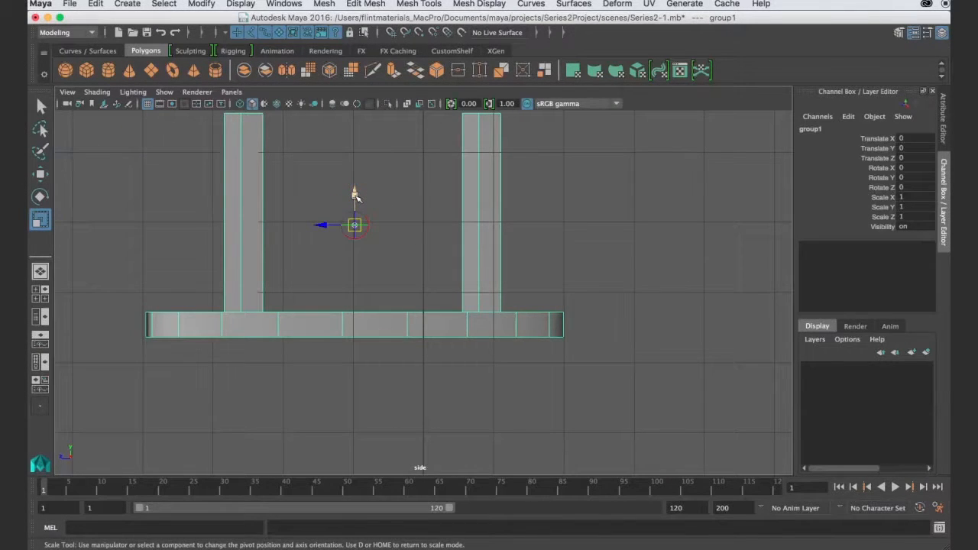
{"action": "left_click_drag", "start_coordinate": [355, 195], "coordinate": [355, 305]}
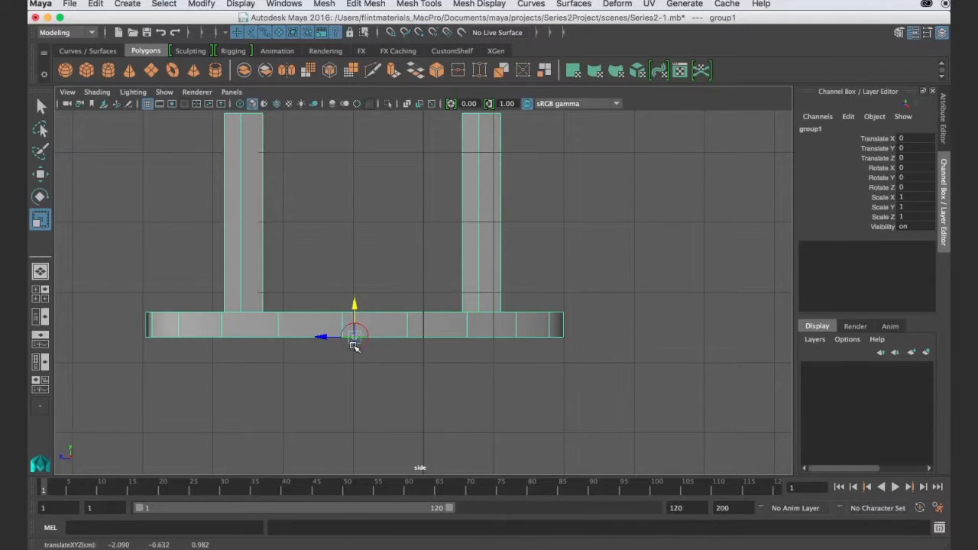
{"action": "key", "text": "w"}
- Return to the perspective view with the Outliner and compare the transform values of flatDonut and its group
{"action": "key", "text": "space"}
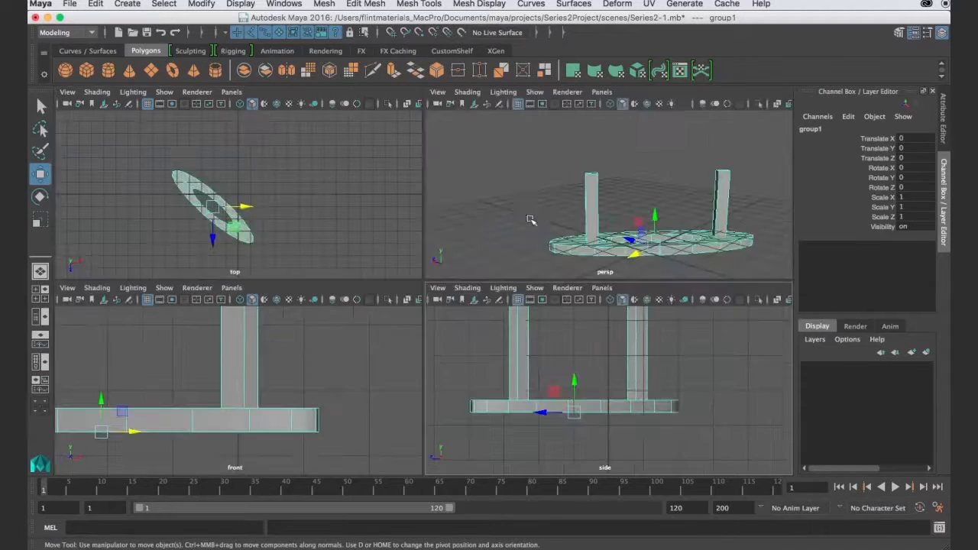
{"action": "key", "text": "space"}
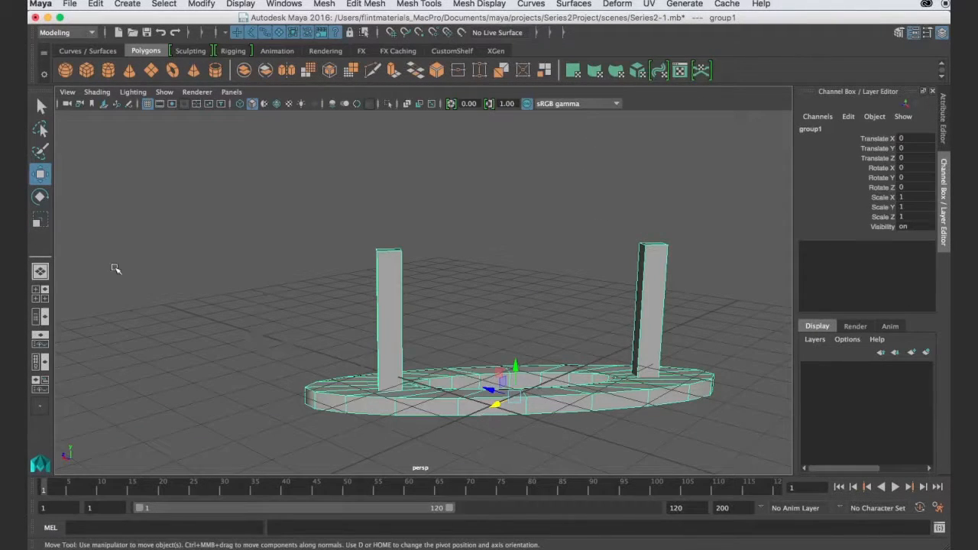
{"action": "left_click", "coordinate": [41, 317]}
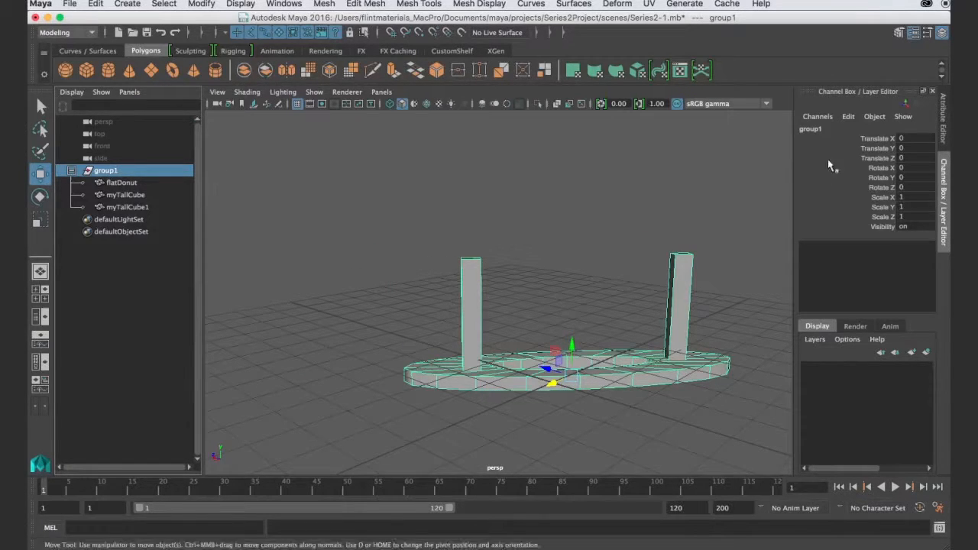
{"action": "left_click", "coordinate": [126, 187]}
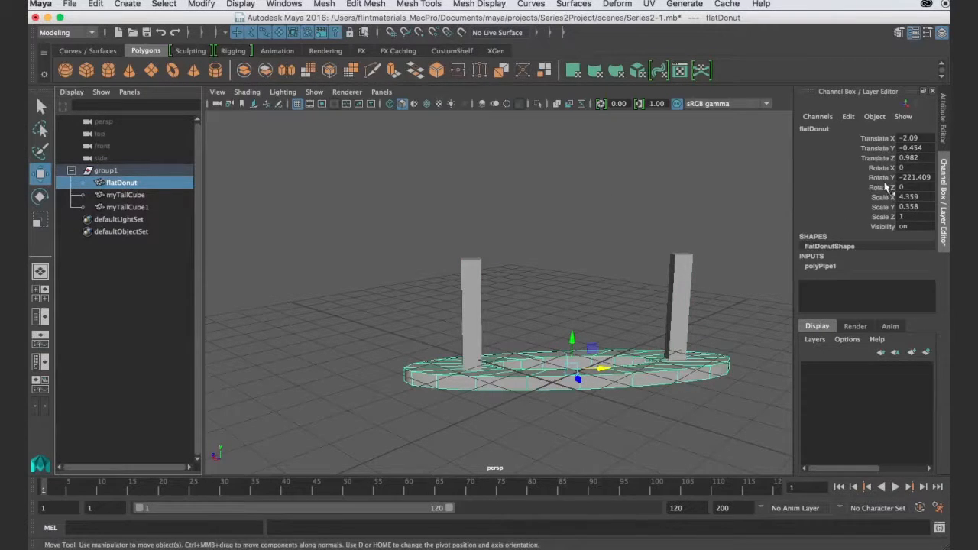
{"action": "left_click", "coordinate": [118, 172]}
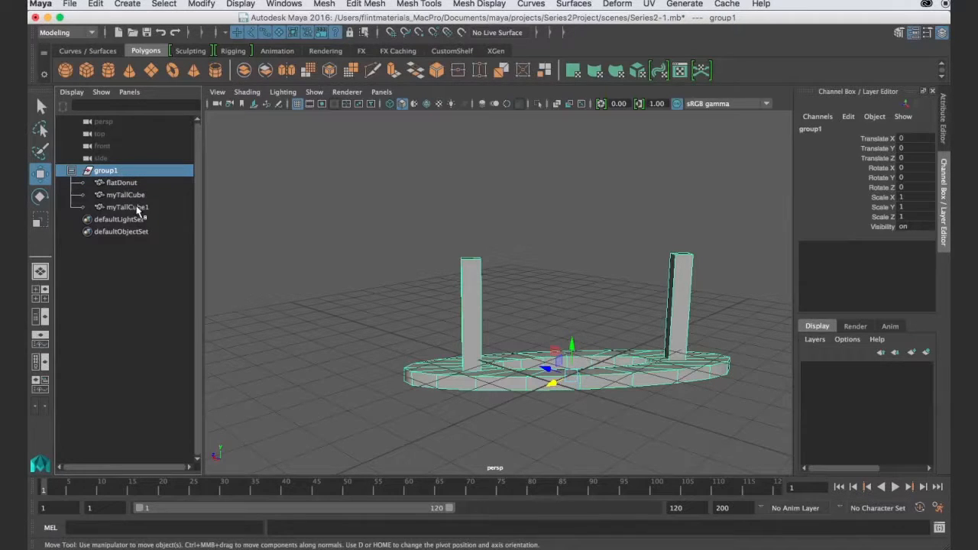